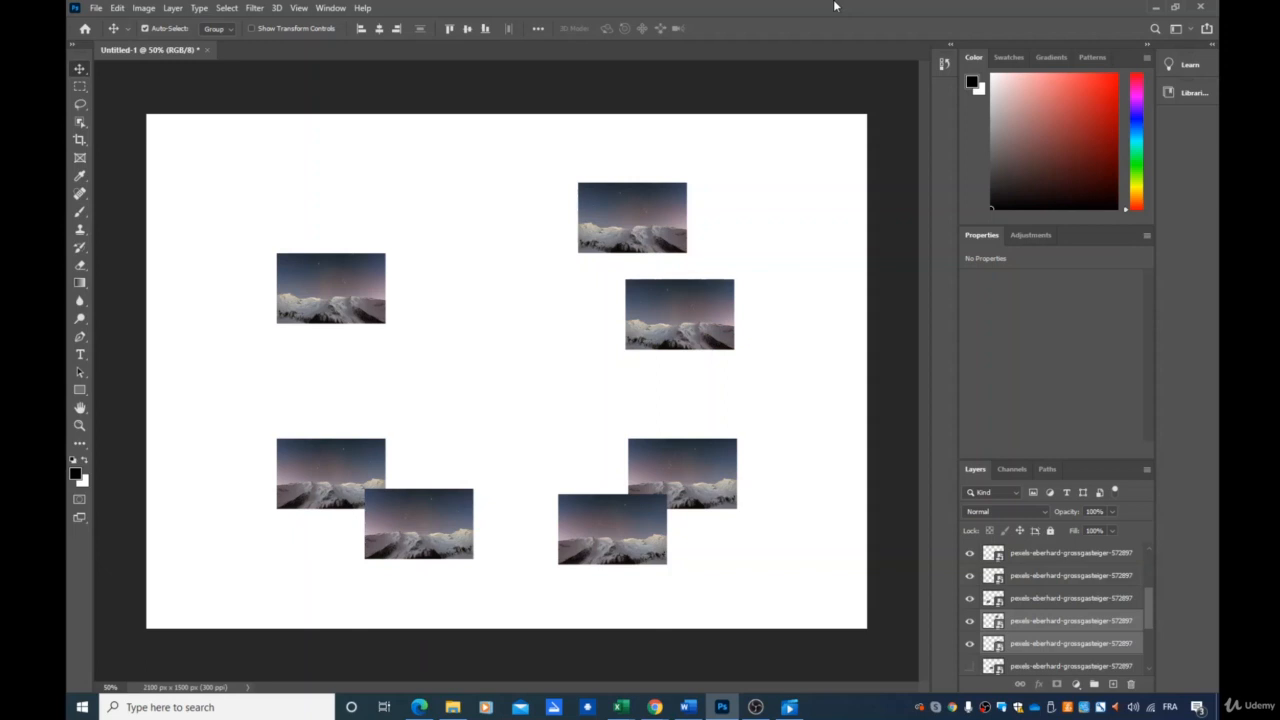
- Unlink the linked photo layers directly below Layer 1, including the fourth one down
scroll(1075, 628, "up", 1)
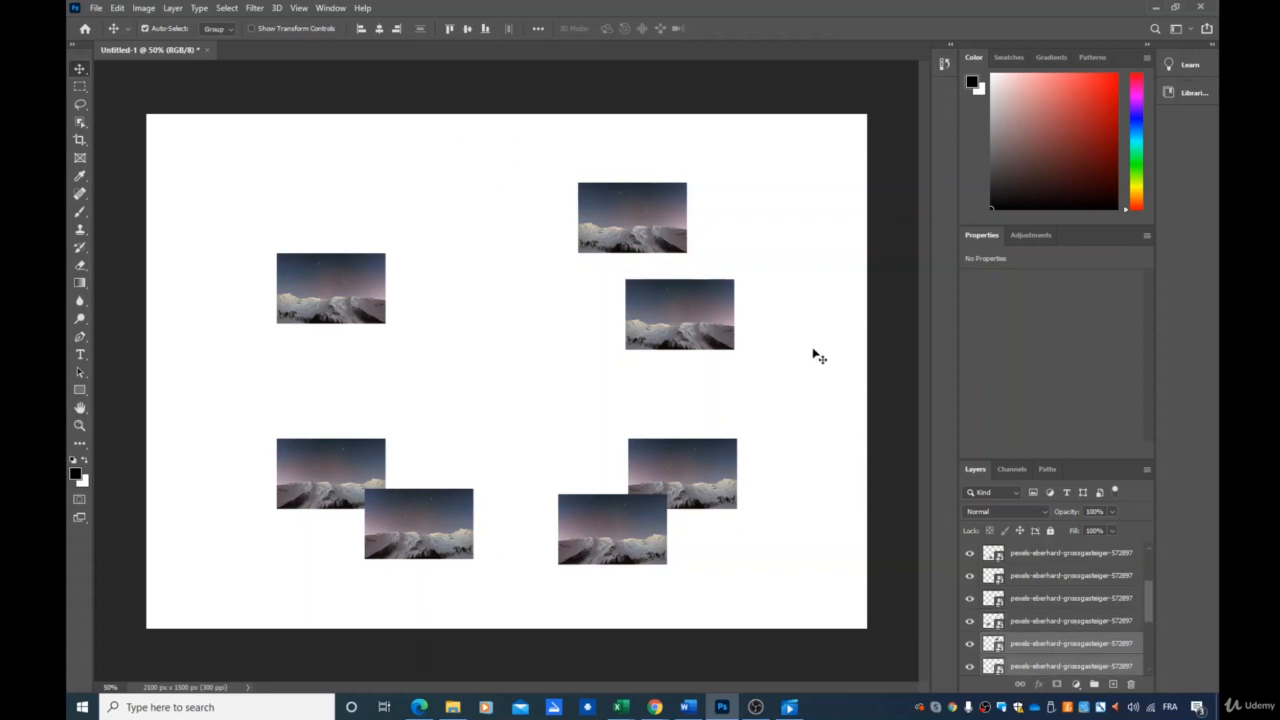
scroll(1053, 602, "up", 2)
scroll(1053, 602, "down", 1)
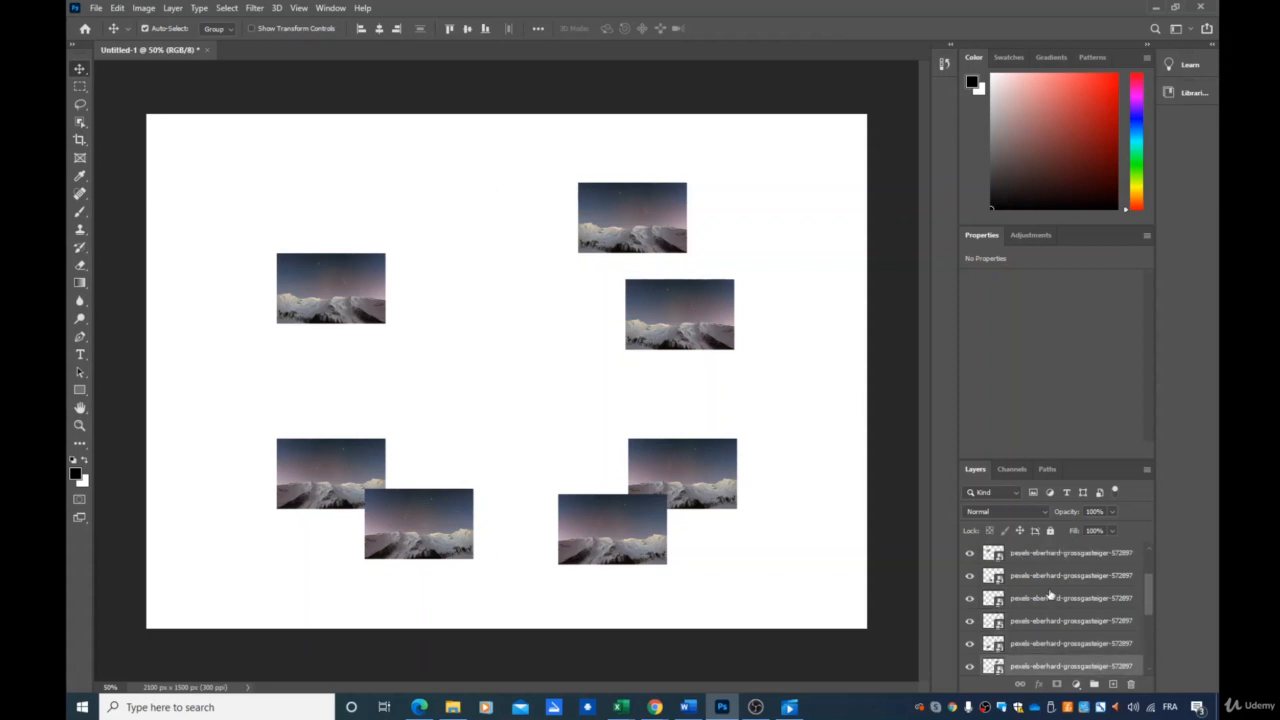
scroll(1050, 592, "up", 1)
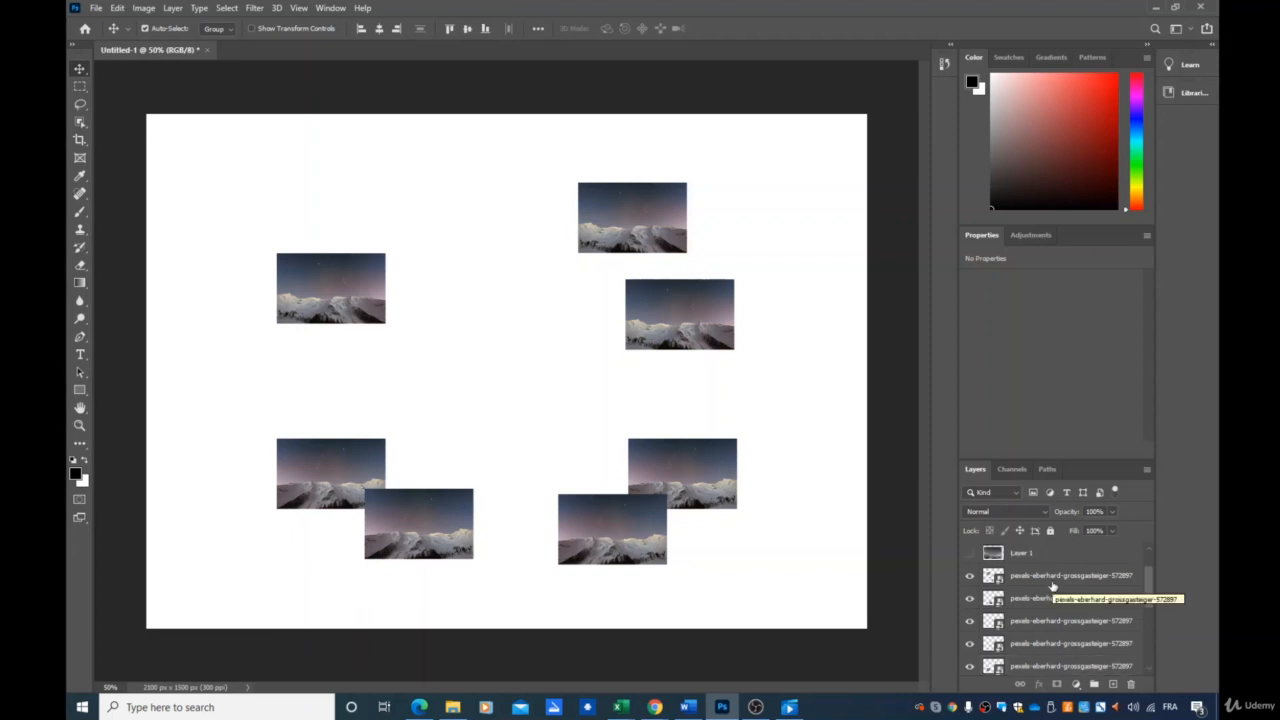
left_click(1052, 586)
left_click(1040, 599, "ctrl")
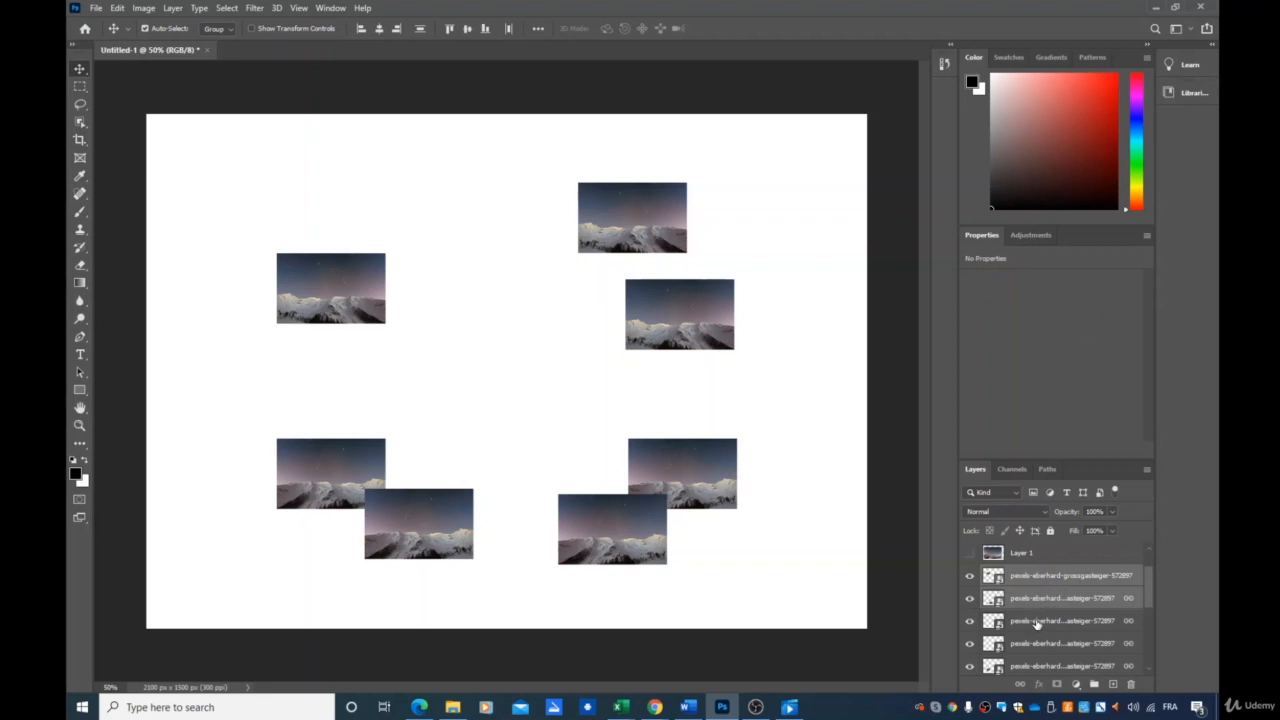
left_click(1037, 621, "ctrl")
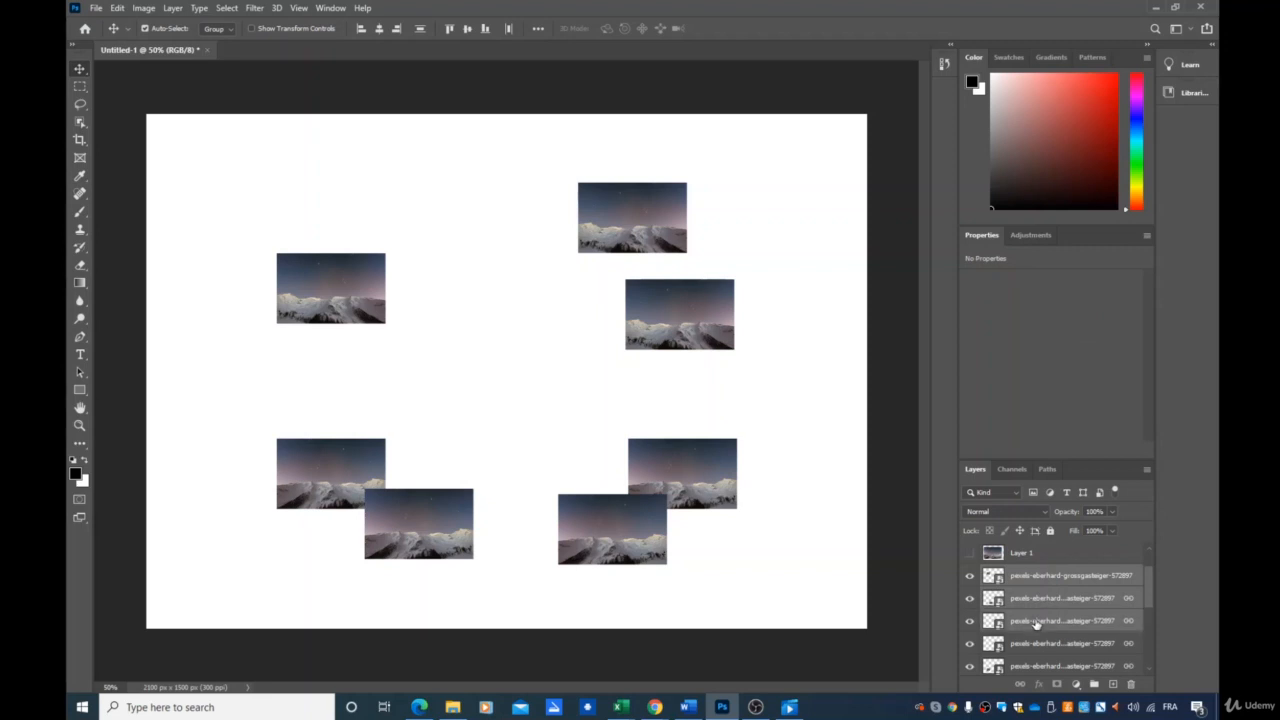
left_click(1020, 684)
left_click(1066, 643)
left_click(1020, 684)
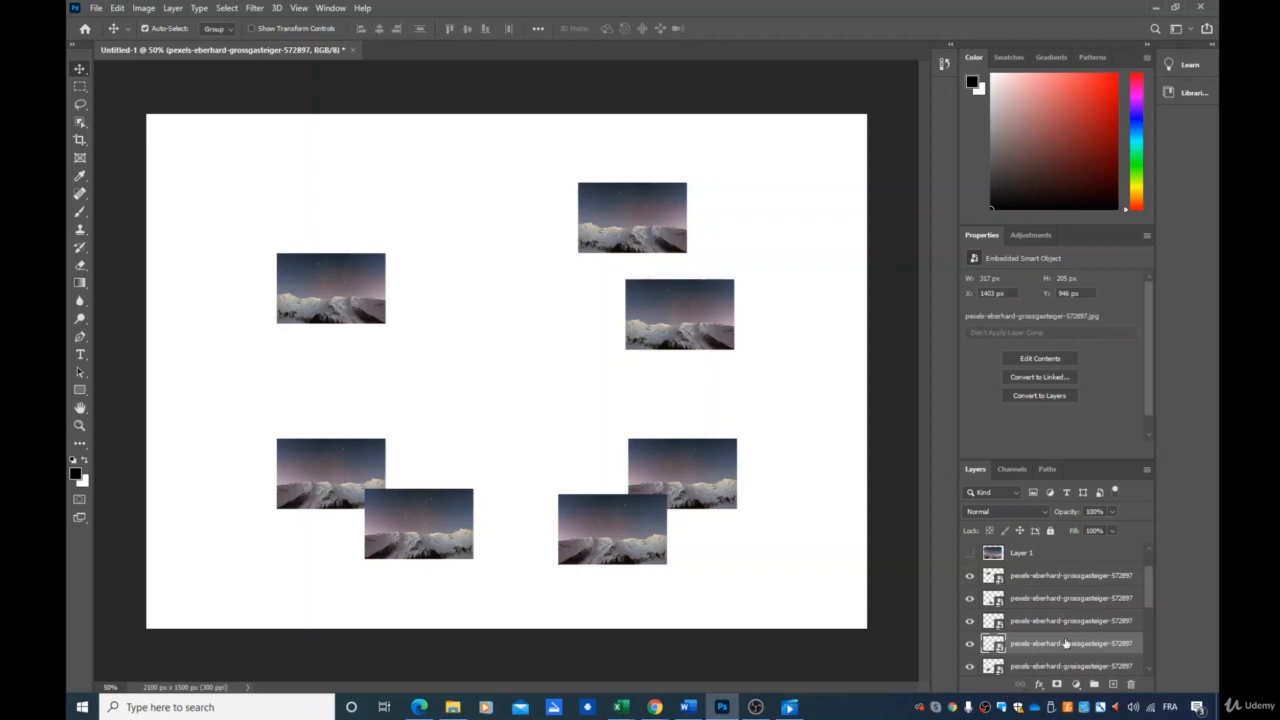
- Create a layer group from the first three visible photo layers directly below Layer 1, keeping the default group settings
scroll(1069, 623, "down", 6)
scroll(1069, 623, "up", 4)
scroll(1069, 622, "down", 1)
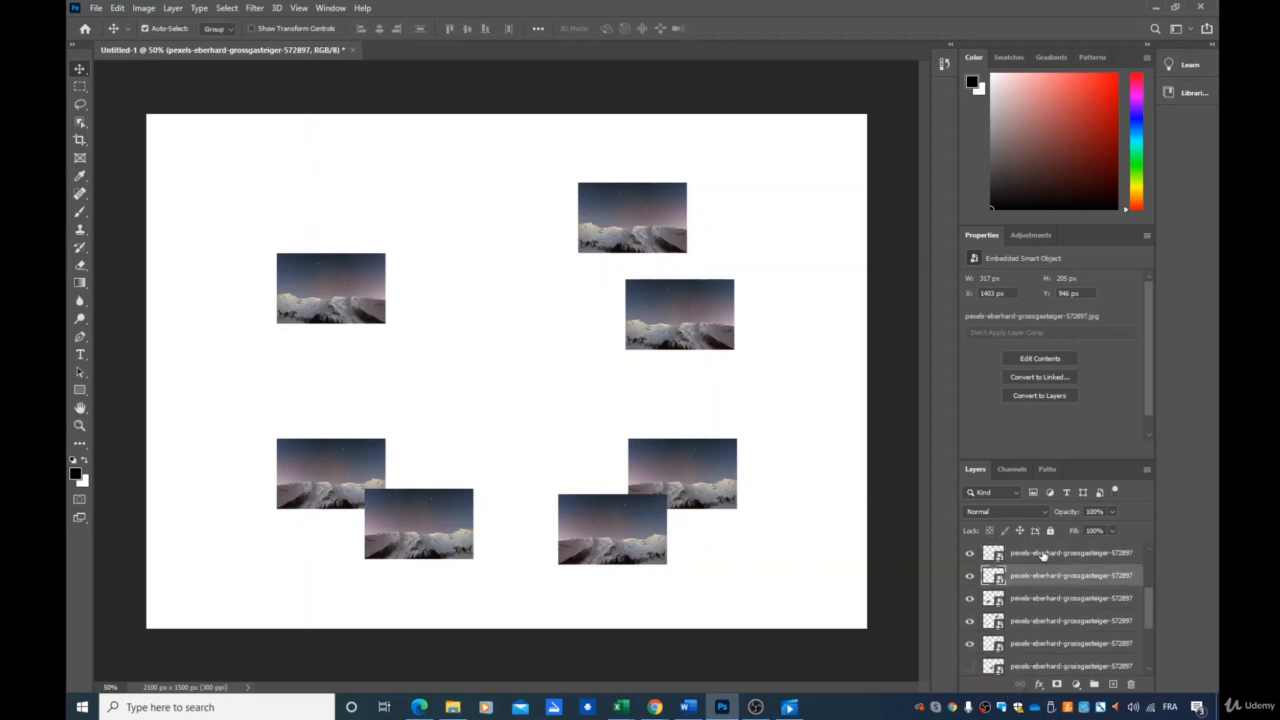
scroll(1040, 580, "up", 4)
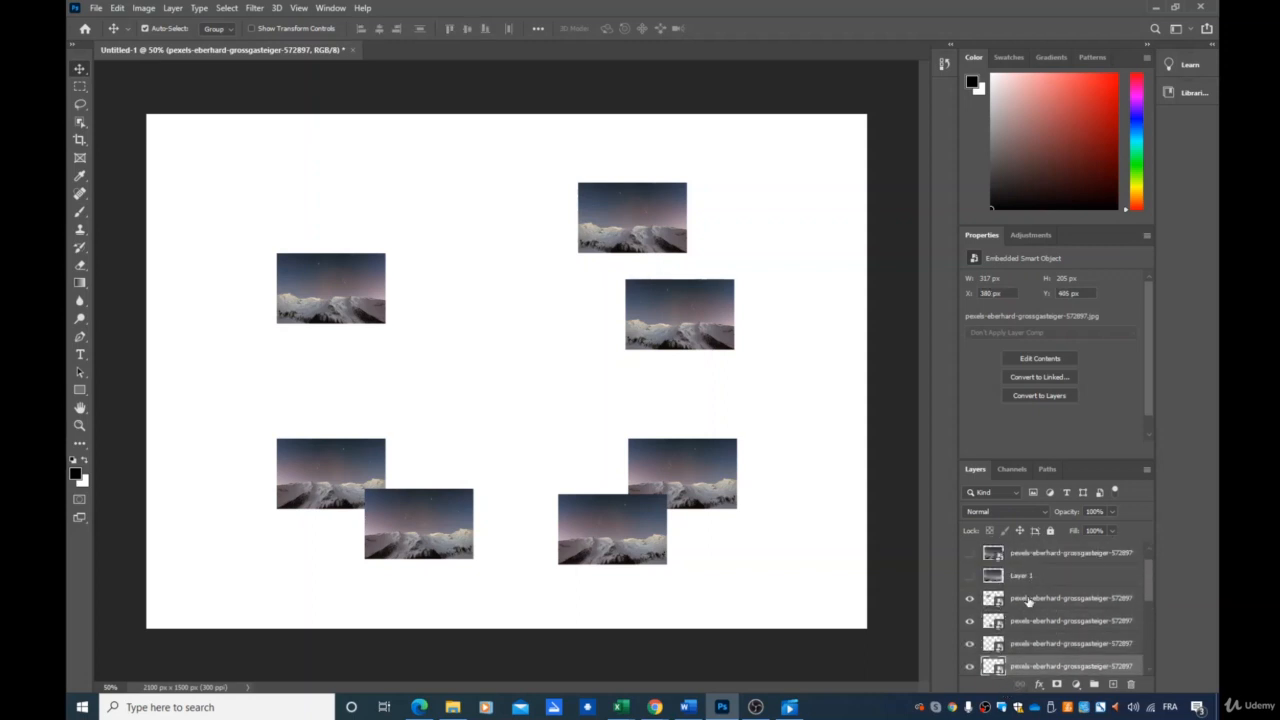
left_click(1028, 598)
left_click(1027, 621, "ctrl")
left_click(1029, 644, "ctrl")
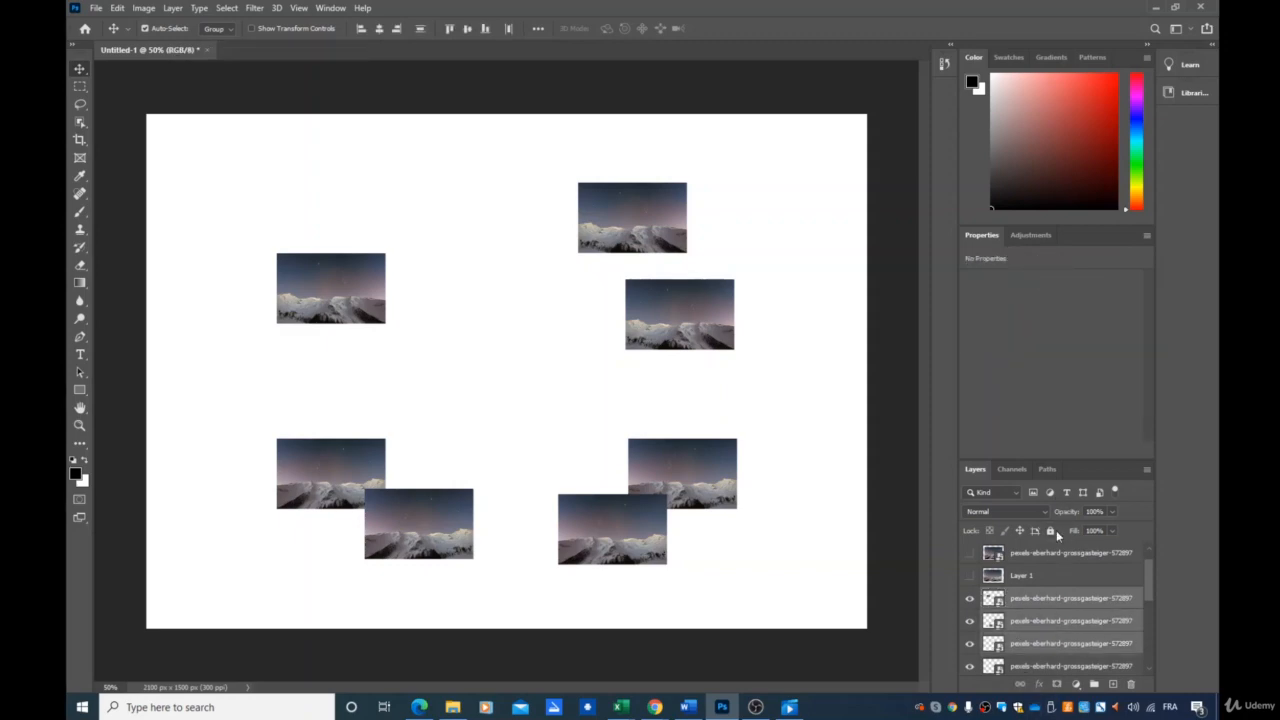
right_click(1045, 621)
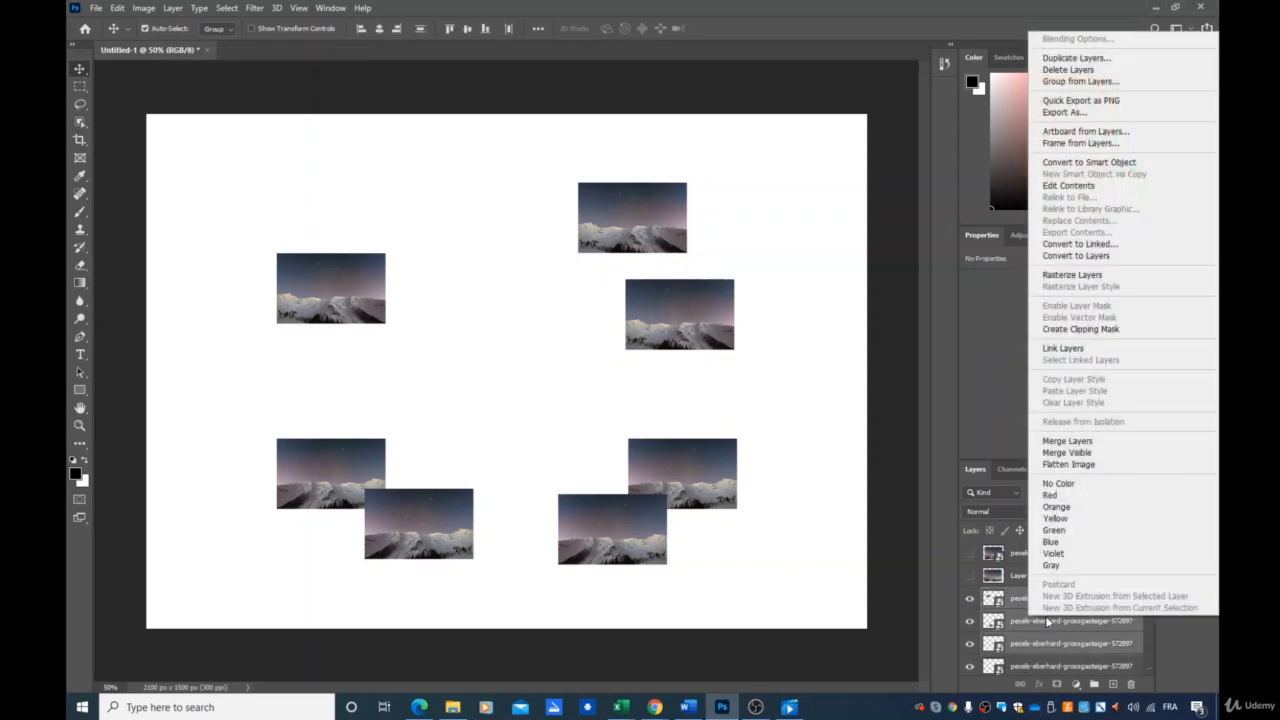
left_click(1082, 84)
left_click(749, 214)
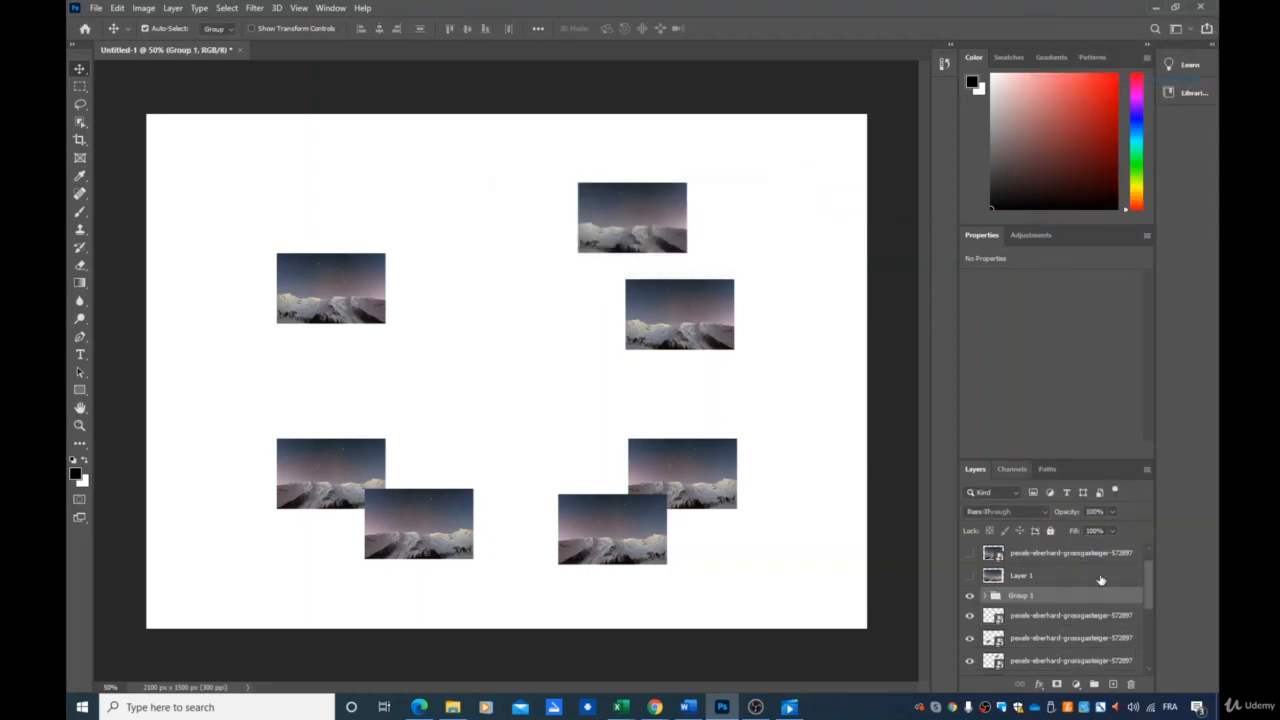
- Create a second layer group from the four visible photo layers directly below Group 1, keeping the default group settings
scroll(1100, 580, "down", 1)
left_click(1036, 595)
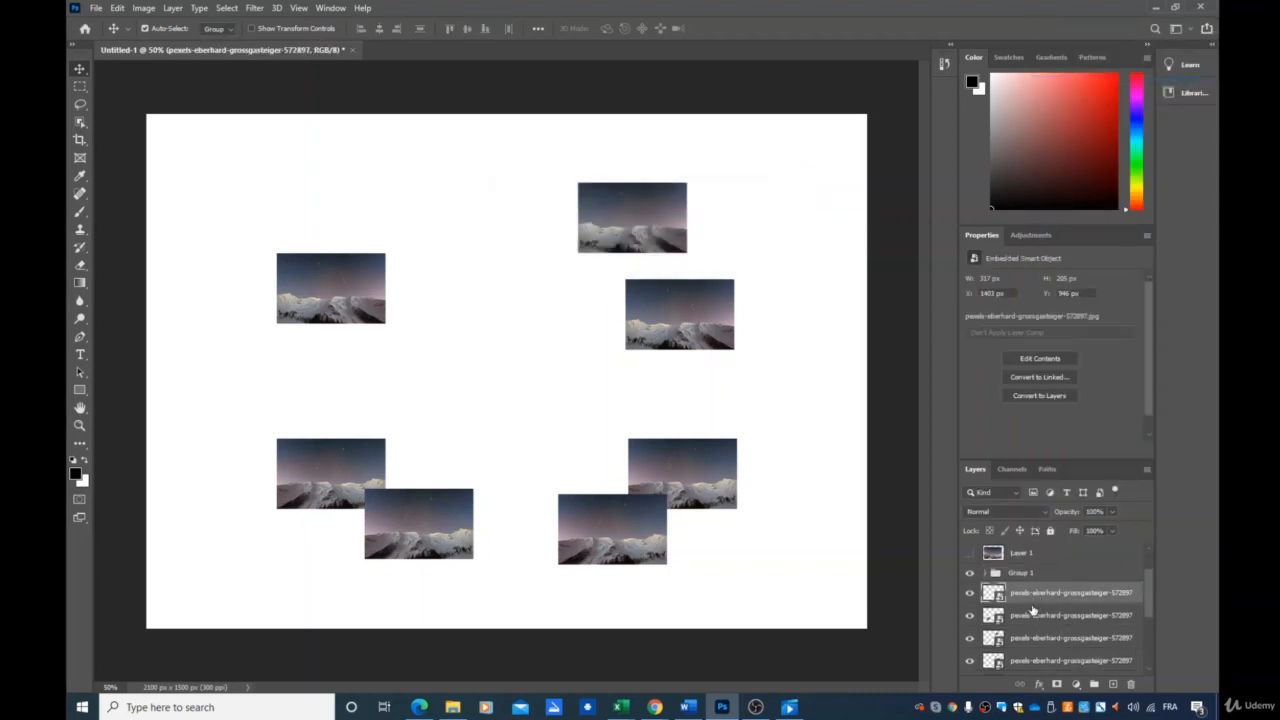
left_click(1034, 616, "shift")
left_click(1030, 640, "shift")
left_click(1027, 662, "shift")
scroll(1030, 645, "down", 1)
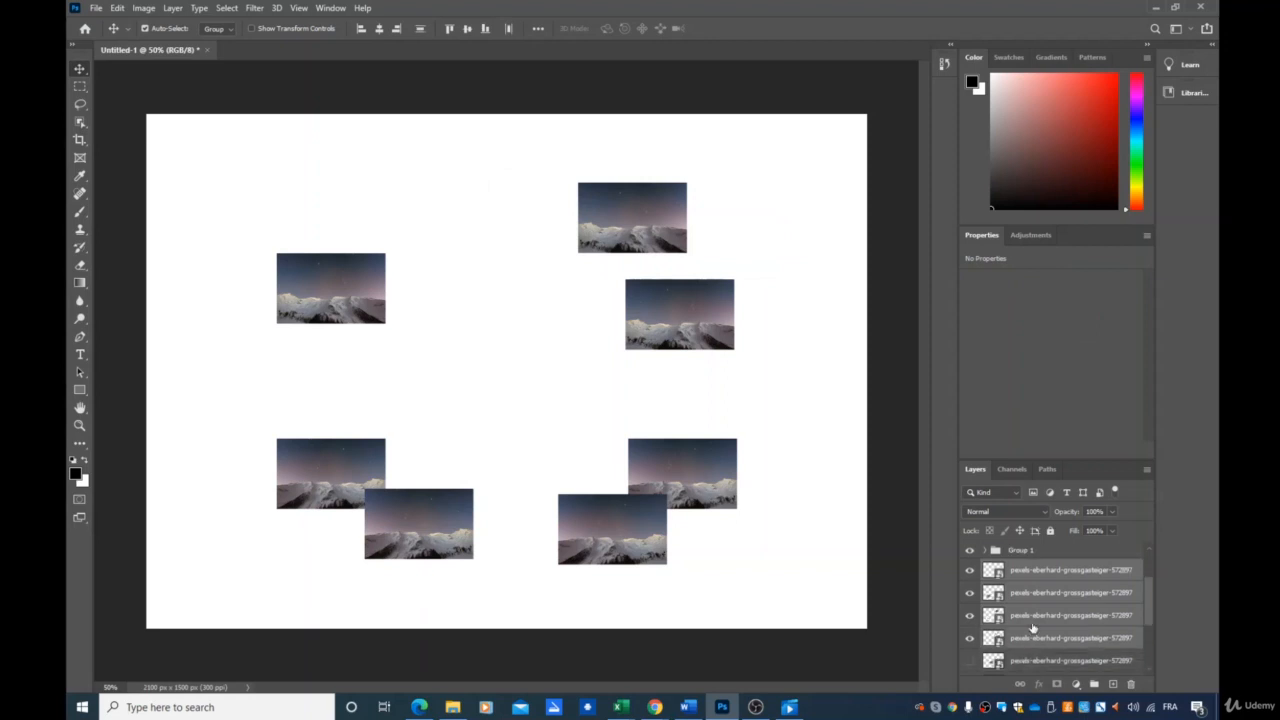
right_click(1012, 590)
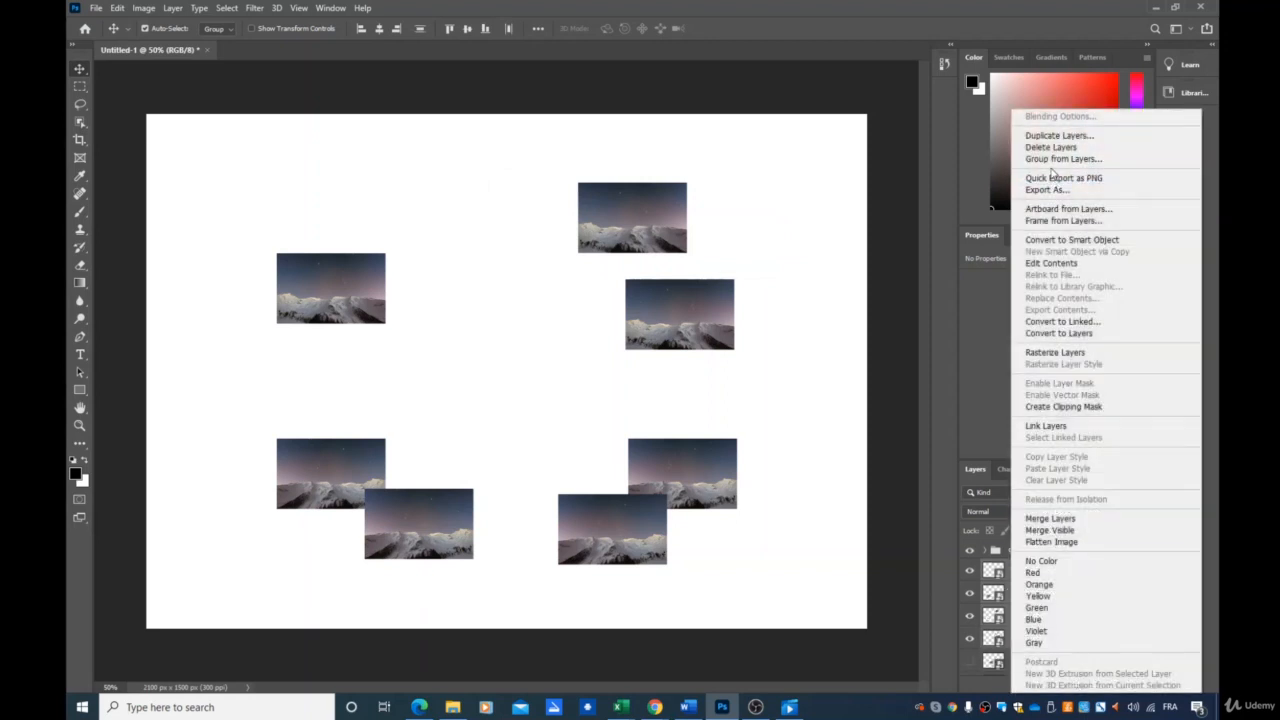
left_click(1052, 160)
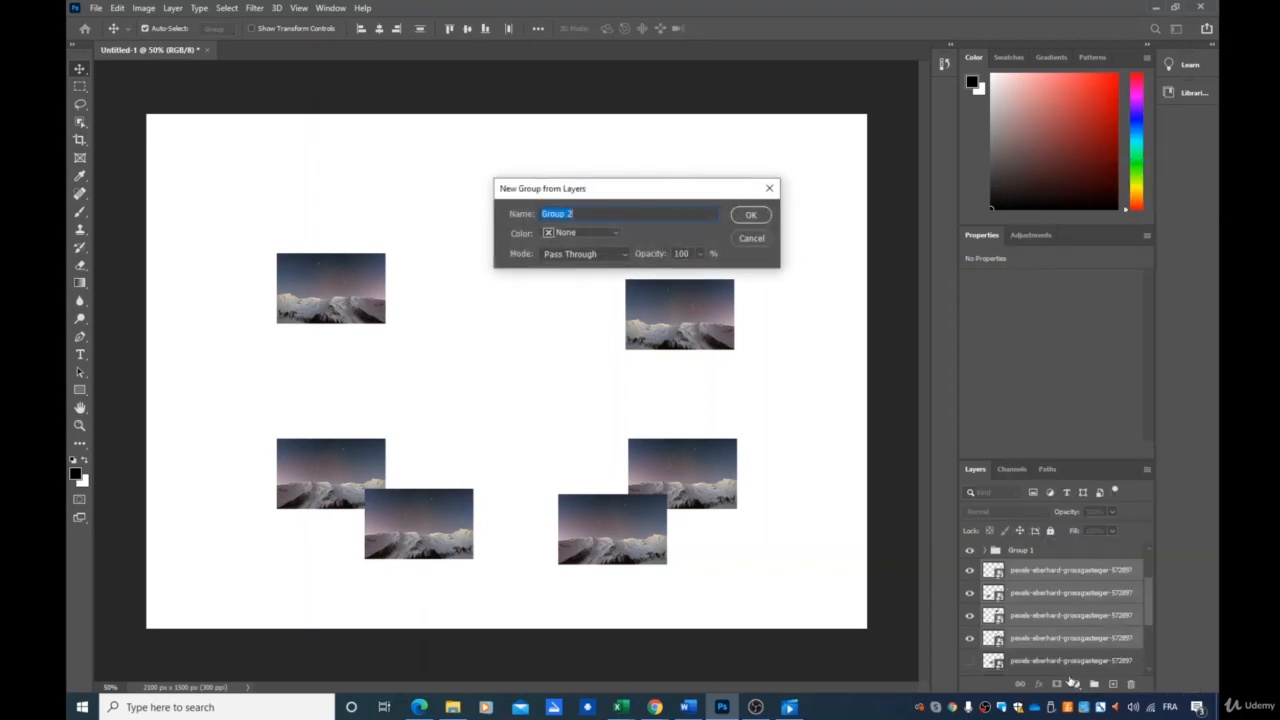
left_click(749, 212)
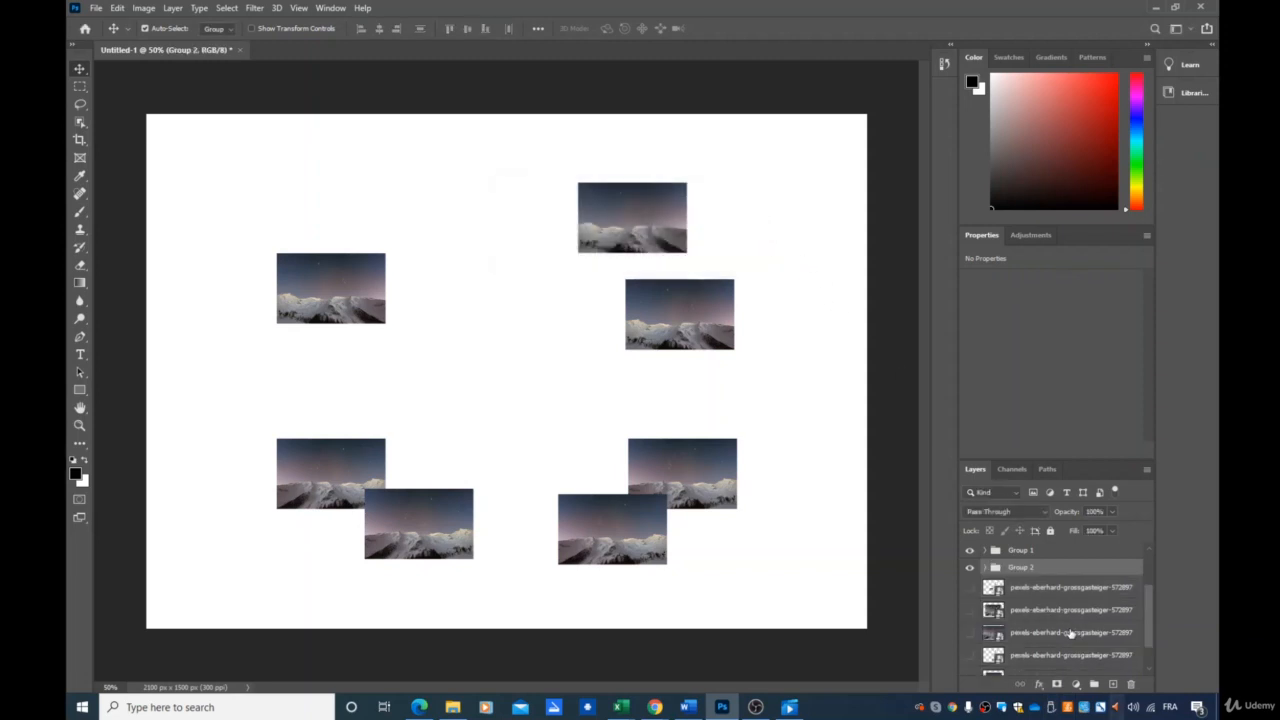
- Expand Group 1 to view the photo layers it contains
scroll(1070, 634, "up", 1)
left_click(995, 573)
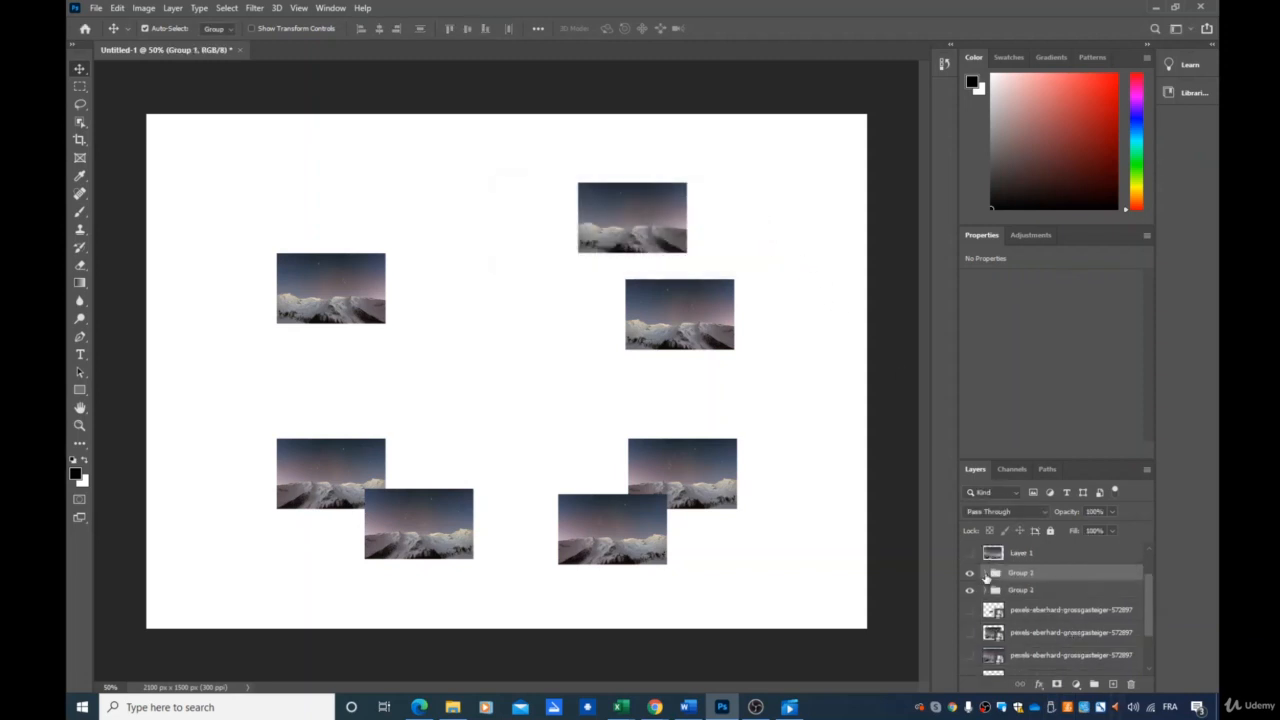
left_click(986, 573)
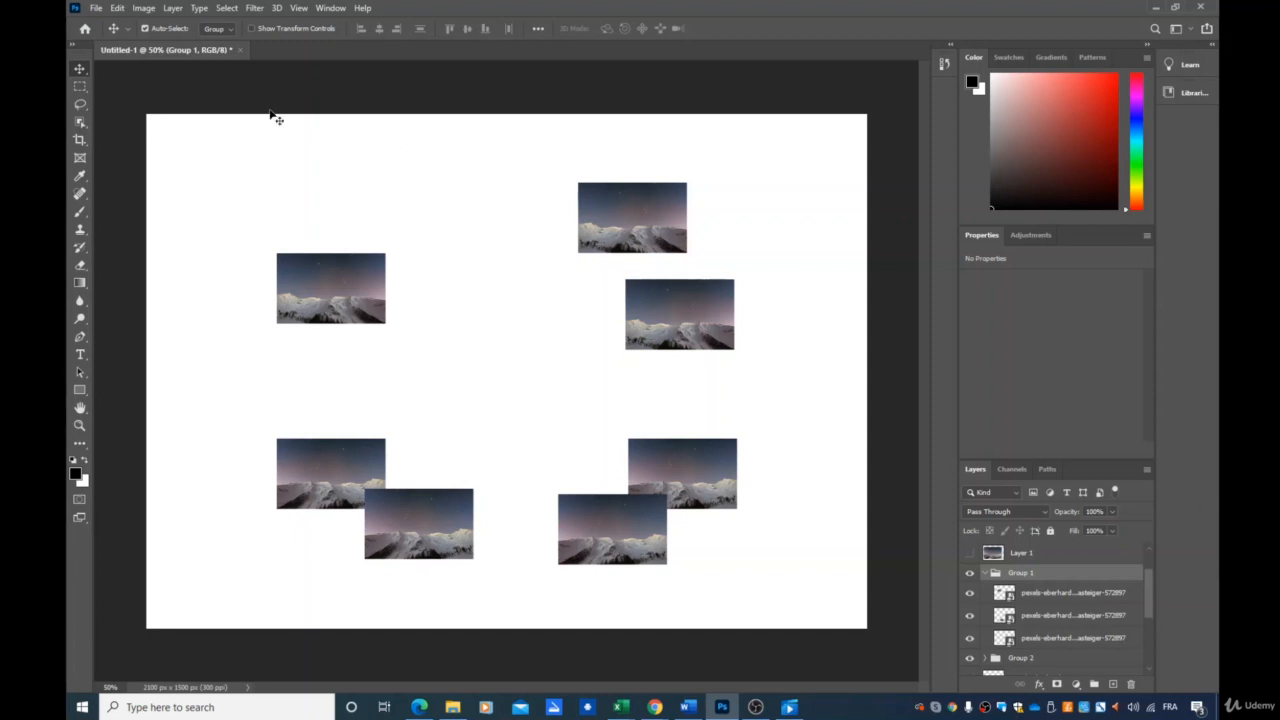
- Set Auto-Select to Layer and move five photos individually: the three upper ones rightward and the two lower-left ones leftward
left_click(226, 35)
left_click(208, 50)
left_click(310, 295)
left_click_drag(310, 295, 379, 272)
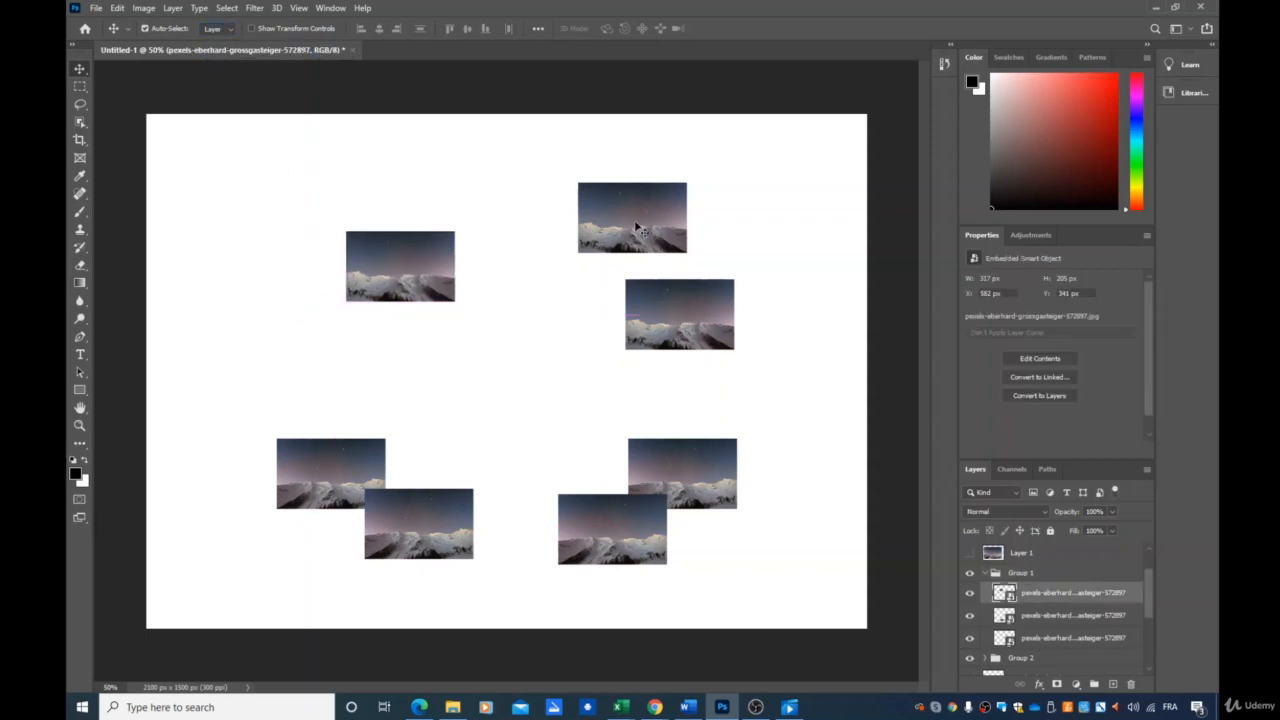
left_click_drag(636, 226, 672, 217)
left_click_drag(680, 300, 743, 300)
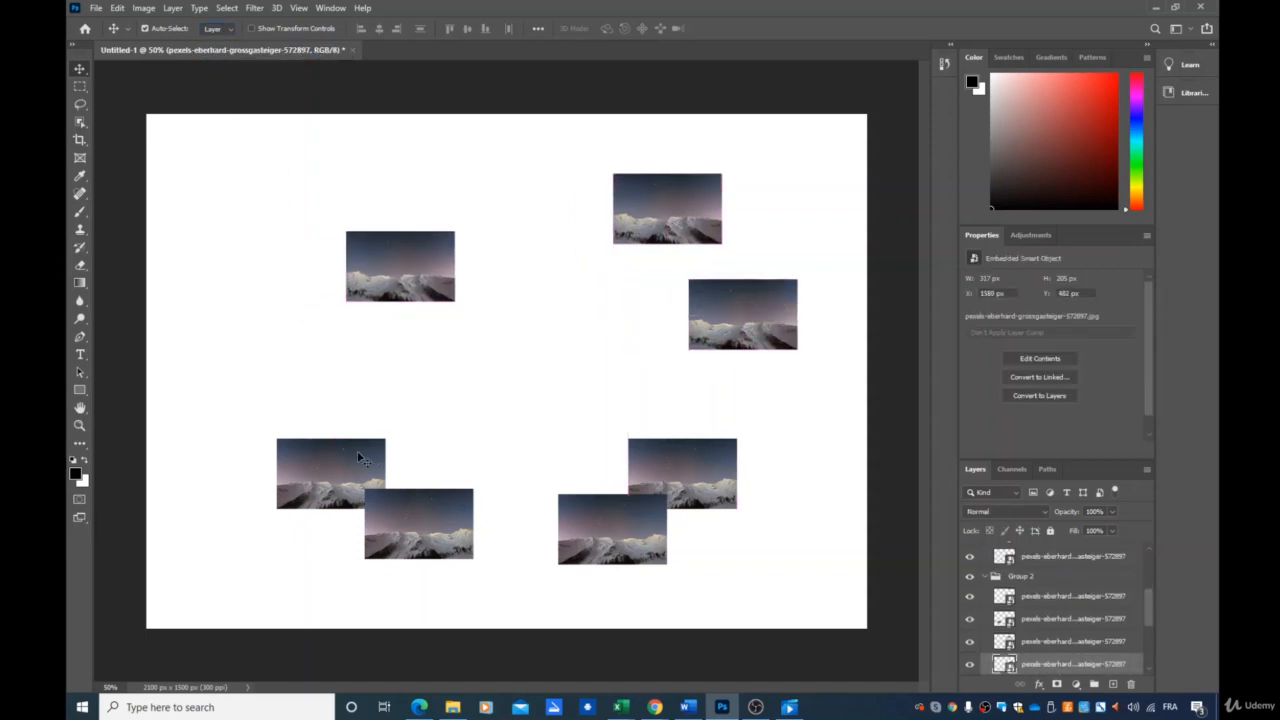
left_click_drag(357, 449, 259, 429)
left_click_drag(390, 517, 355, 529)
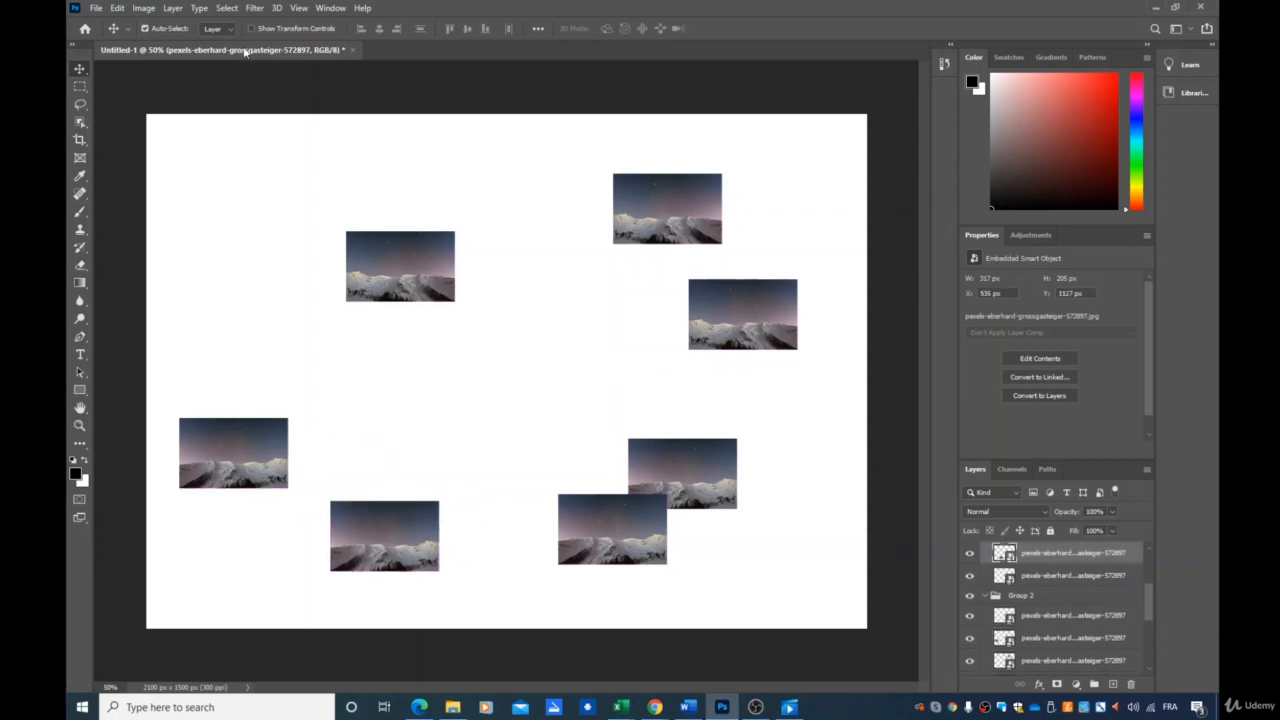
- Set Auto-Select to Group and reposition the Group 1 and Group 2 photos on the canvas as whole groups
left_click(222, 29)
left_click(222, 45)
left_click_drag(403, 263, 384, 206)
left_click_drag(383, 321, 336, 404)
left_click(683, 465)
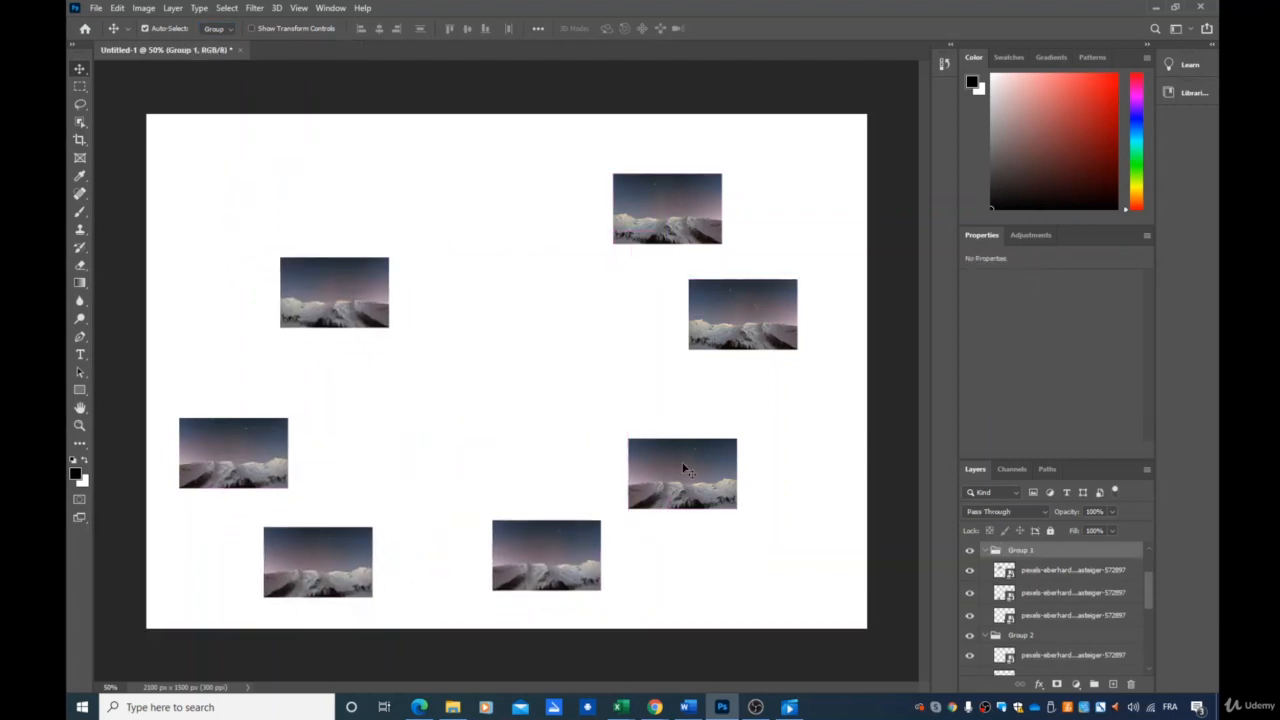
left_click_drag(701, 489, 720, 440)
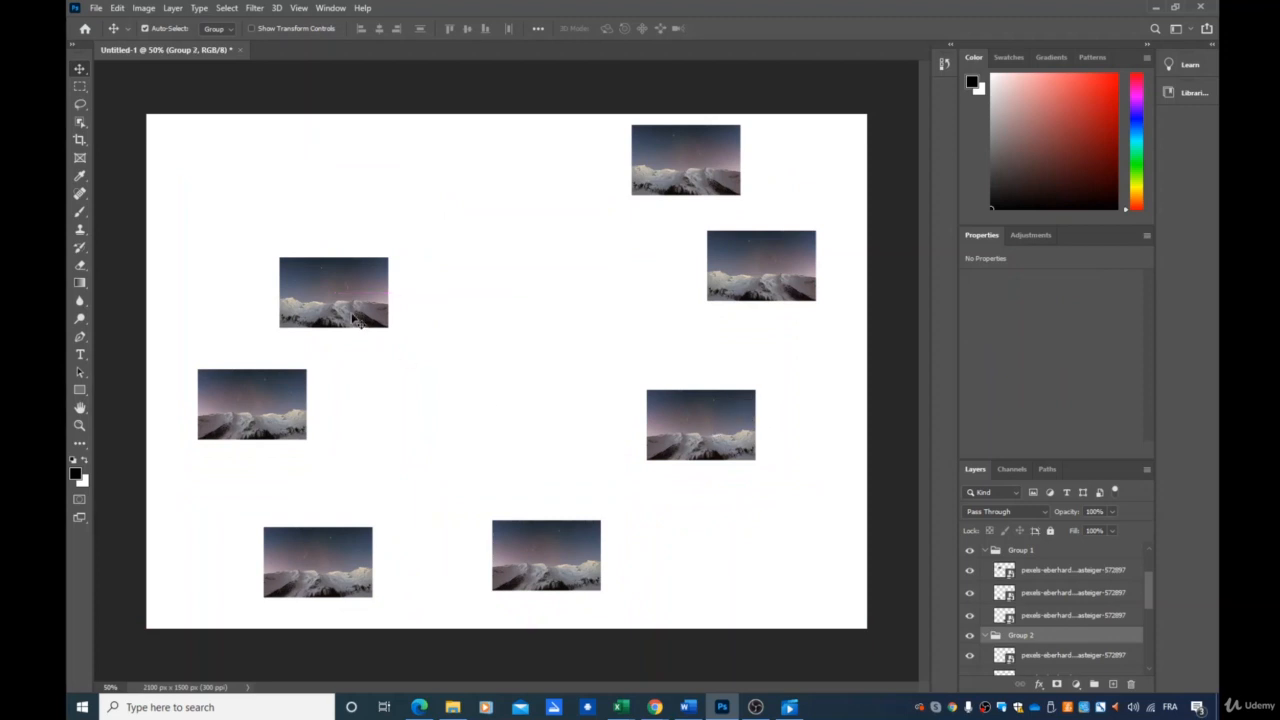
left_click_drag(351, 314, 351, 291)
left_click_drag(686, 413, 716, 415)
left_click_drag(287, 273, 324, 290)
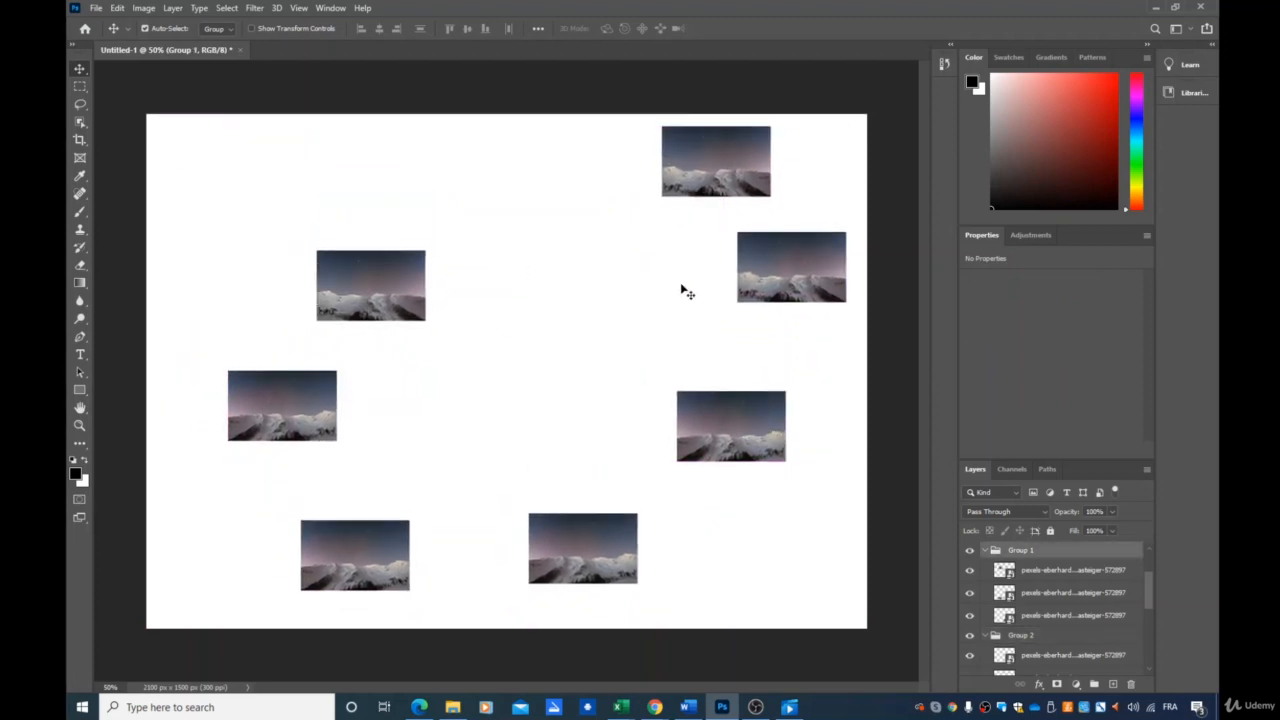
left_click_drag(757, 280, 681, 289)
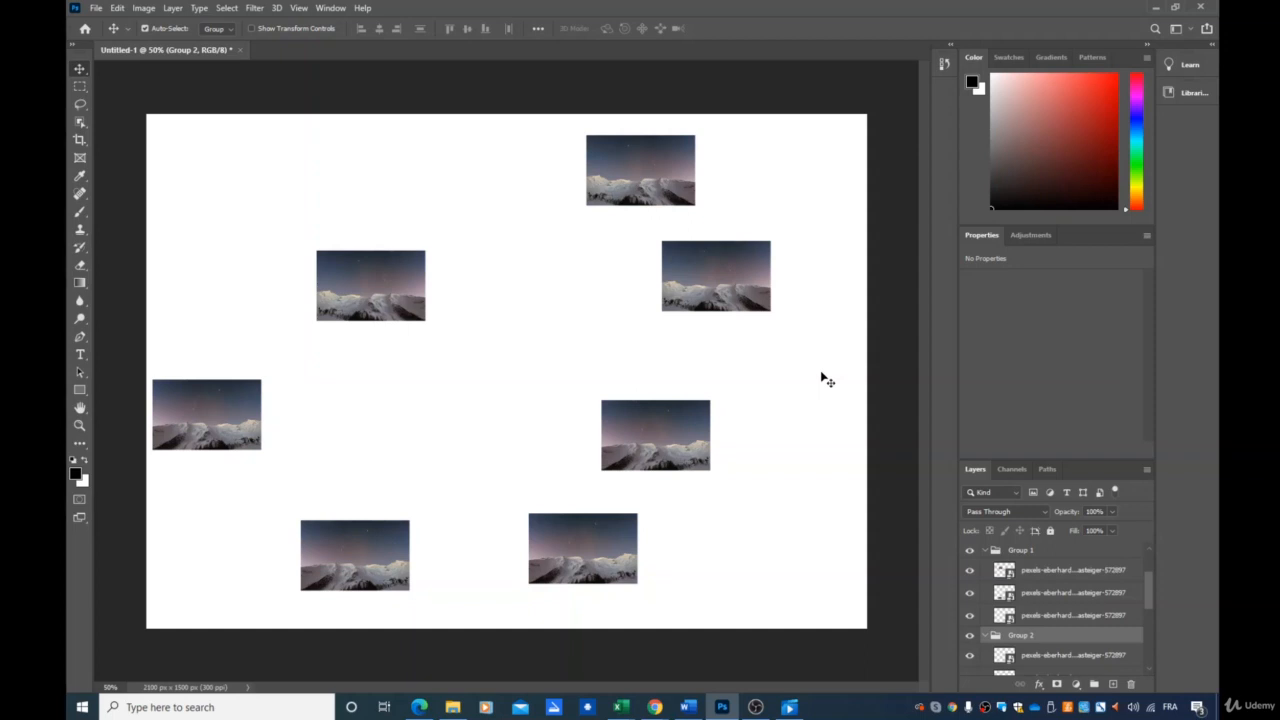
left_click_drag(661, 177, 706, 195)
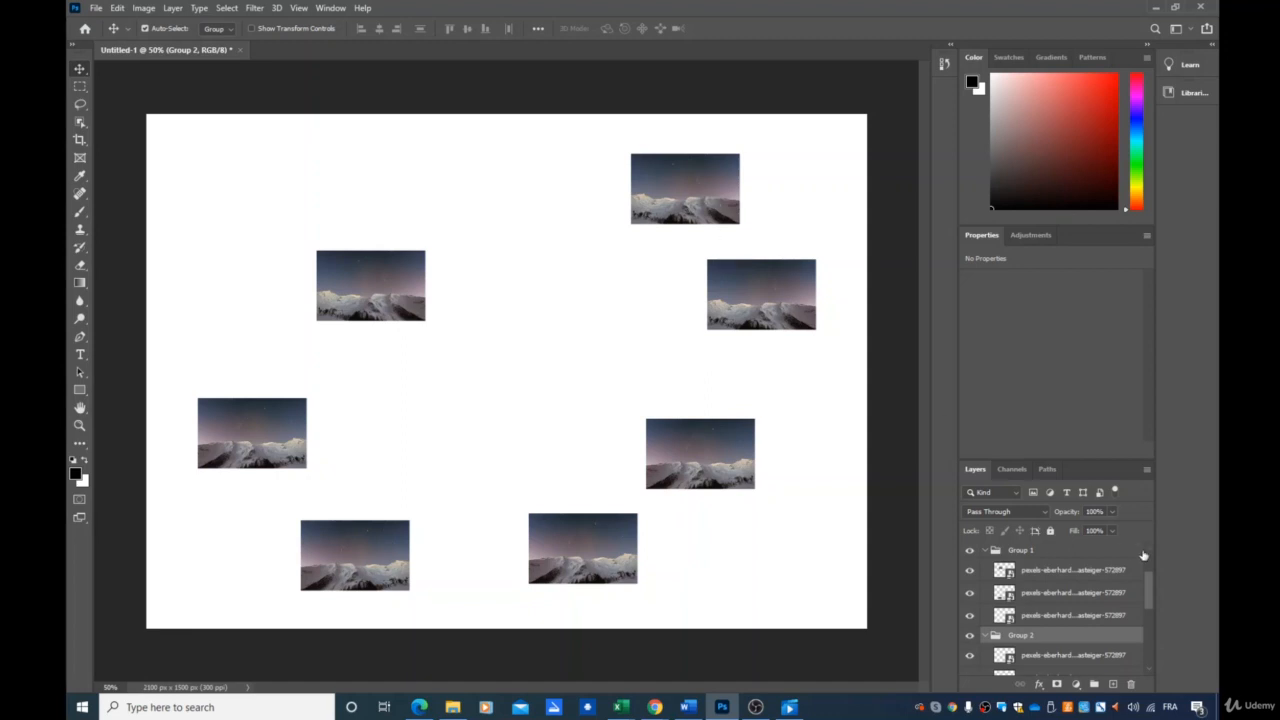
- Nest Group 2 inside Group 1, keeping both groups expanded
left_click_drag(988, 643, 1035, 566)
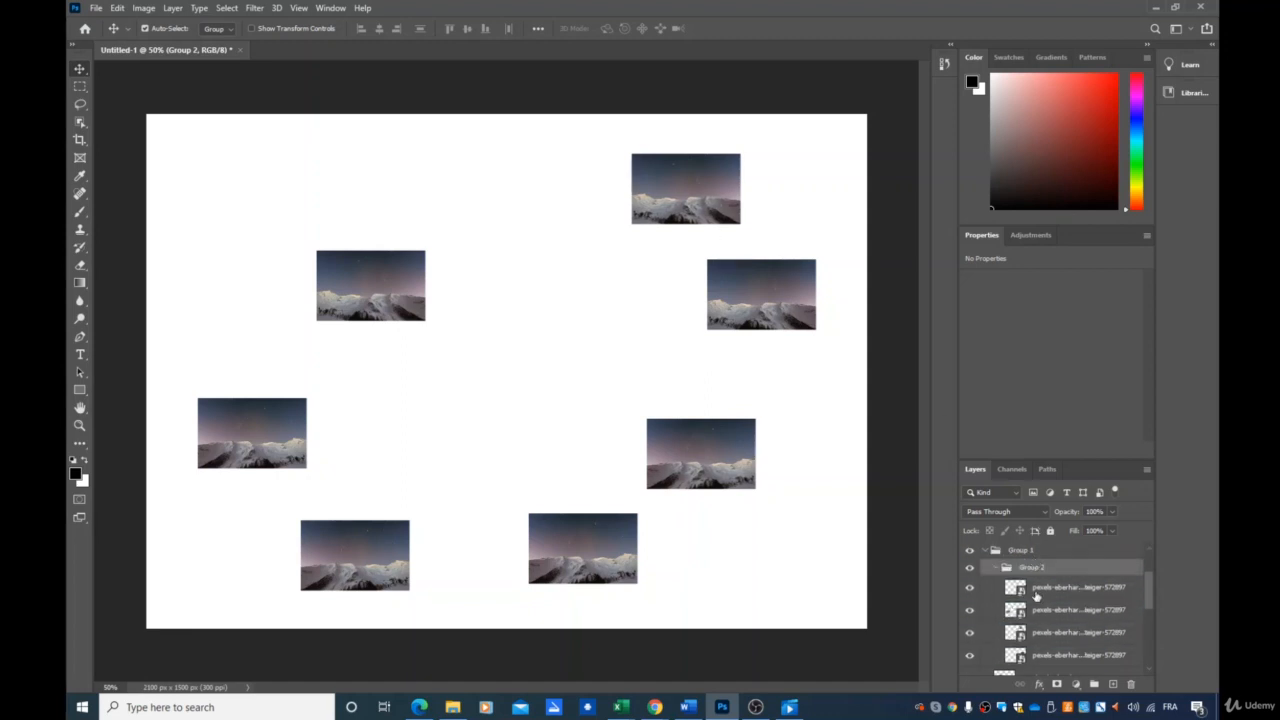
left_click(990, 553)
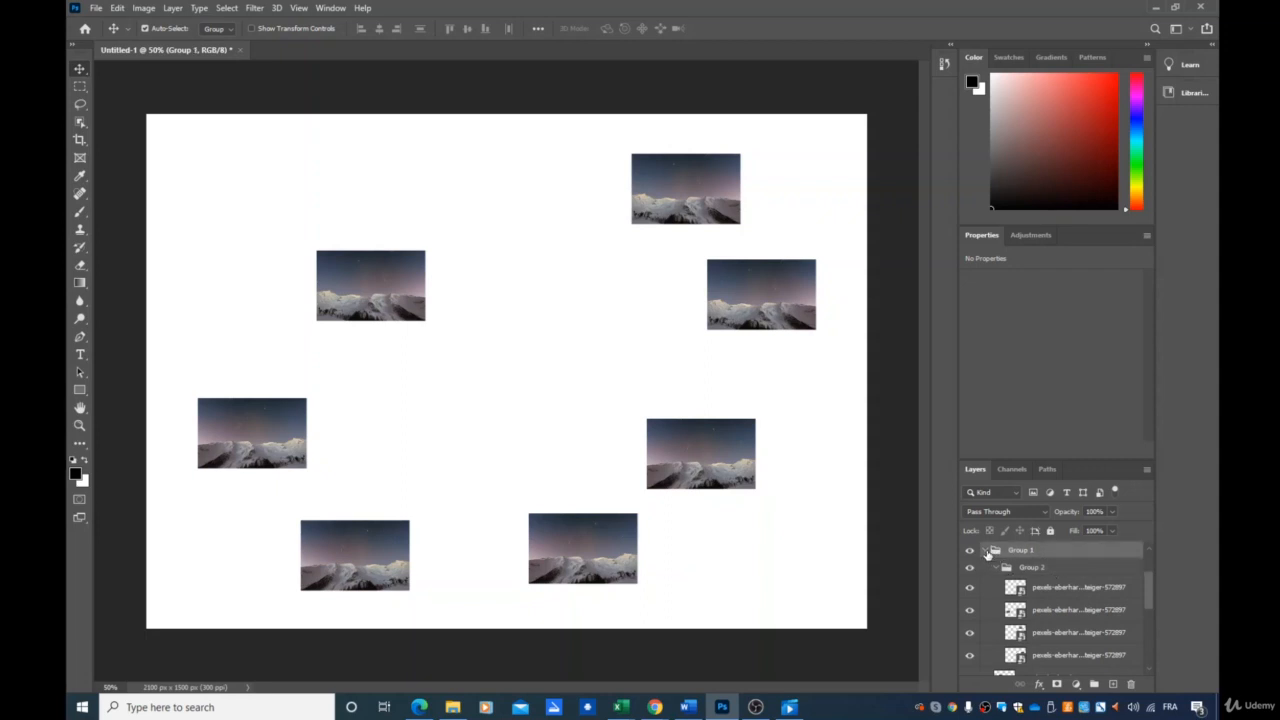
left_click(989, 552)
left_click(988, 554)
left_click(996, 570)
left_click(996, 570)
left_click_drag(630, 248, 567, 257)
mouse_move(670, 202)
left_mouse_down()
mouse_move(640, 222)
mouse_move(535, 180)
mouse_move(701, 238)
mouse_move(686, 221)
left_mouse_up()
- Hide and show Group 1 as a whole, and do the same for the nested Group 2
left_click(969, 551)
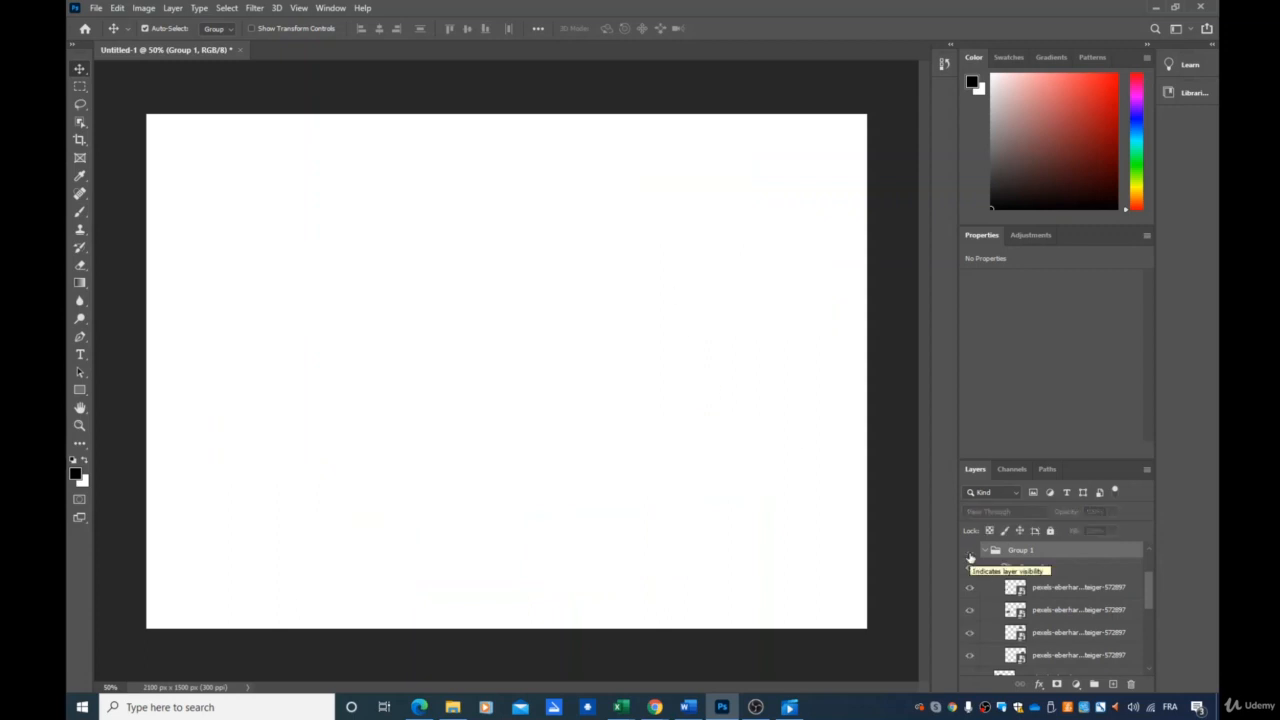
left_click(969, 553)
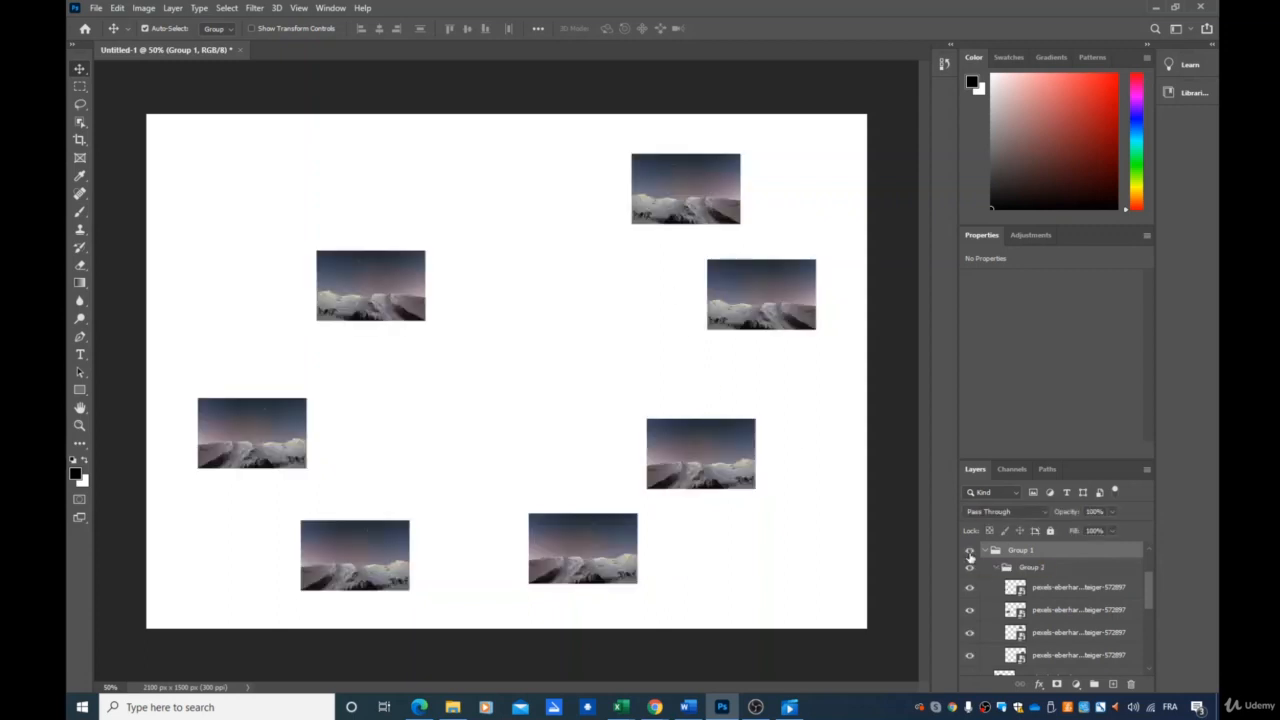
left_click(969, 567)
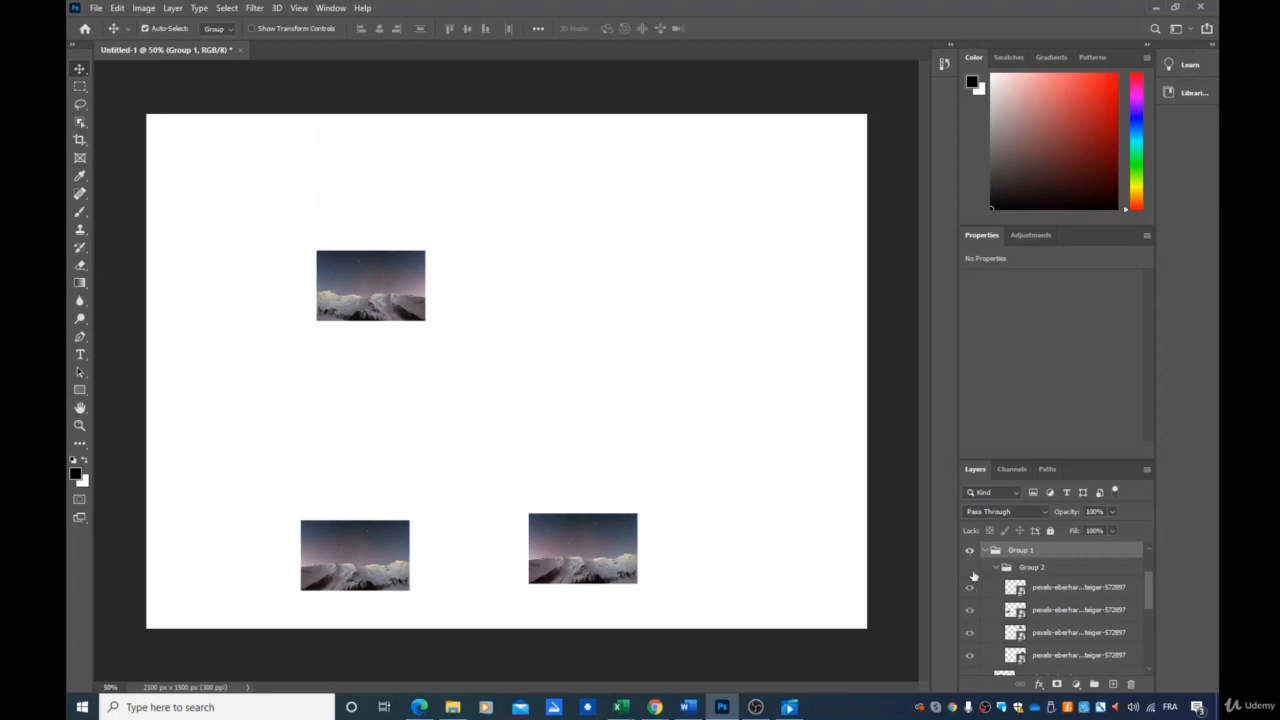
left_click(971, 570)
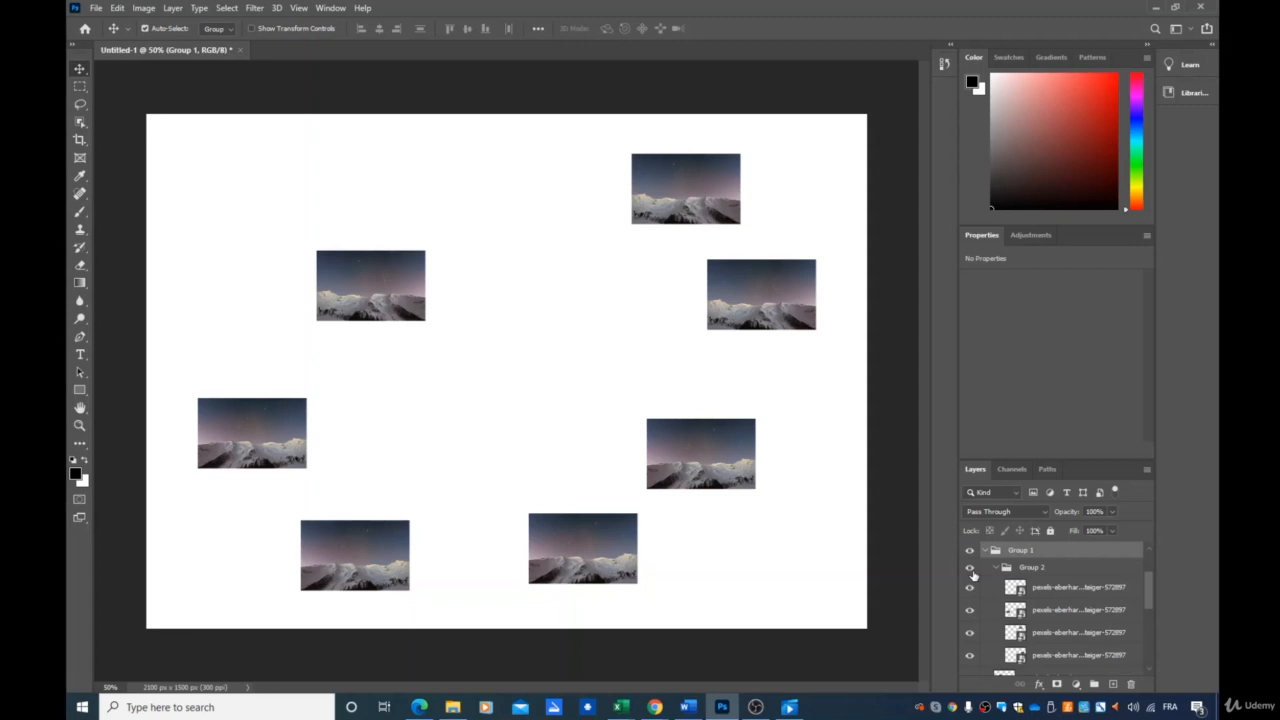
- Ungroup the nested Group 2 so its layers sit directly in Group 1
left_click(1036, 570)
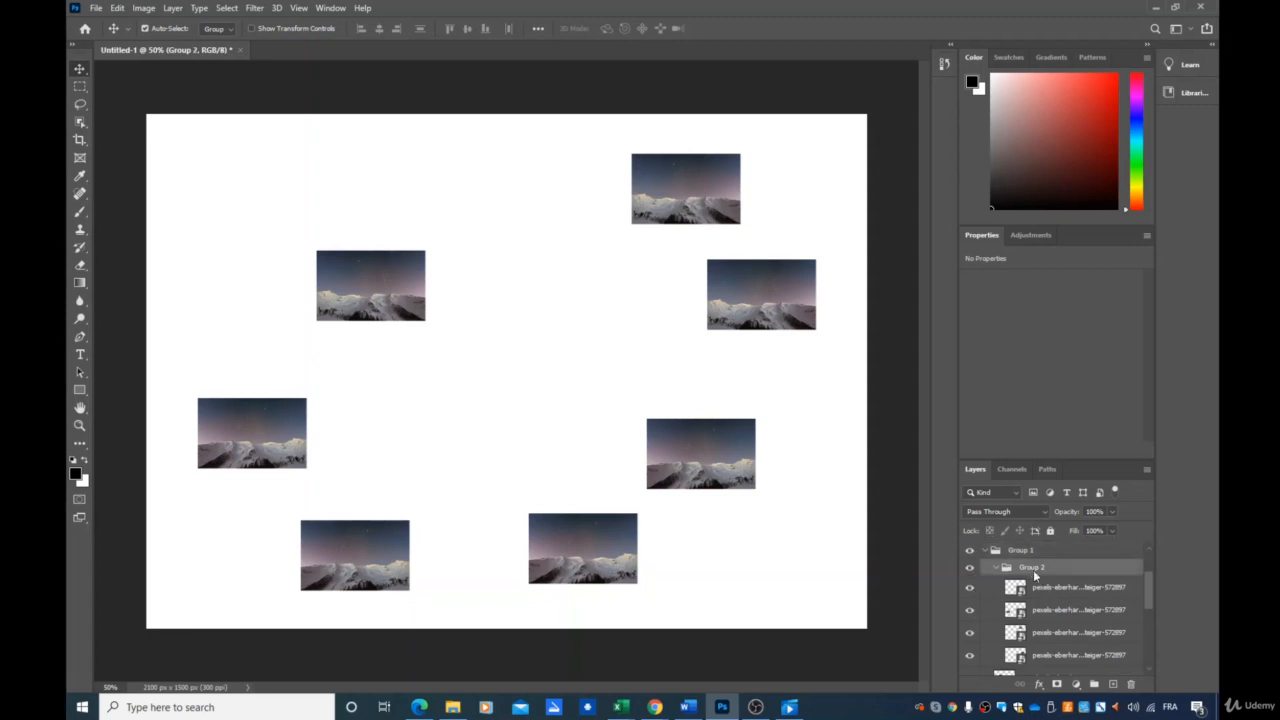
right_click(1035, 572)
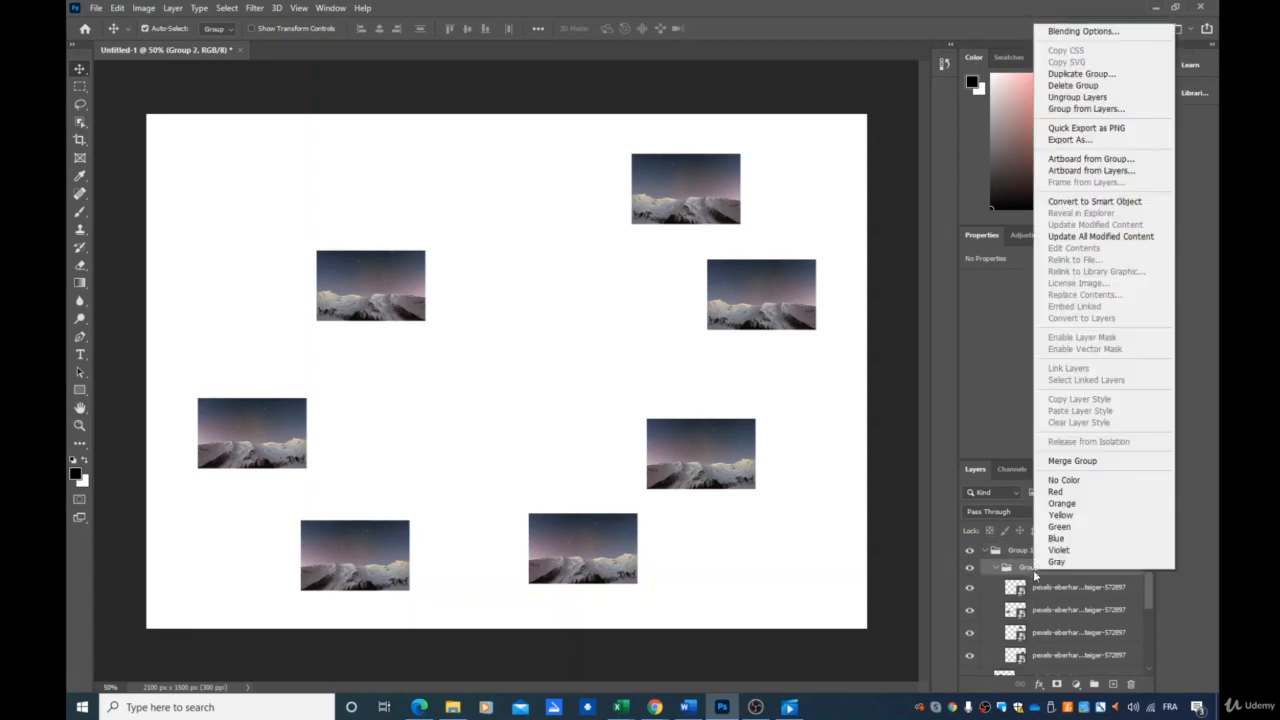
left_click(1093, 101)
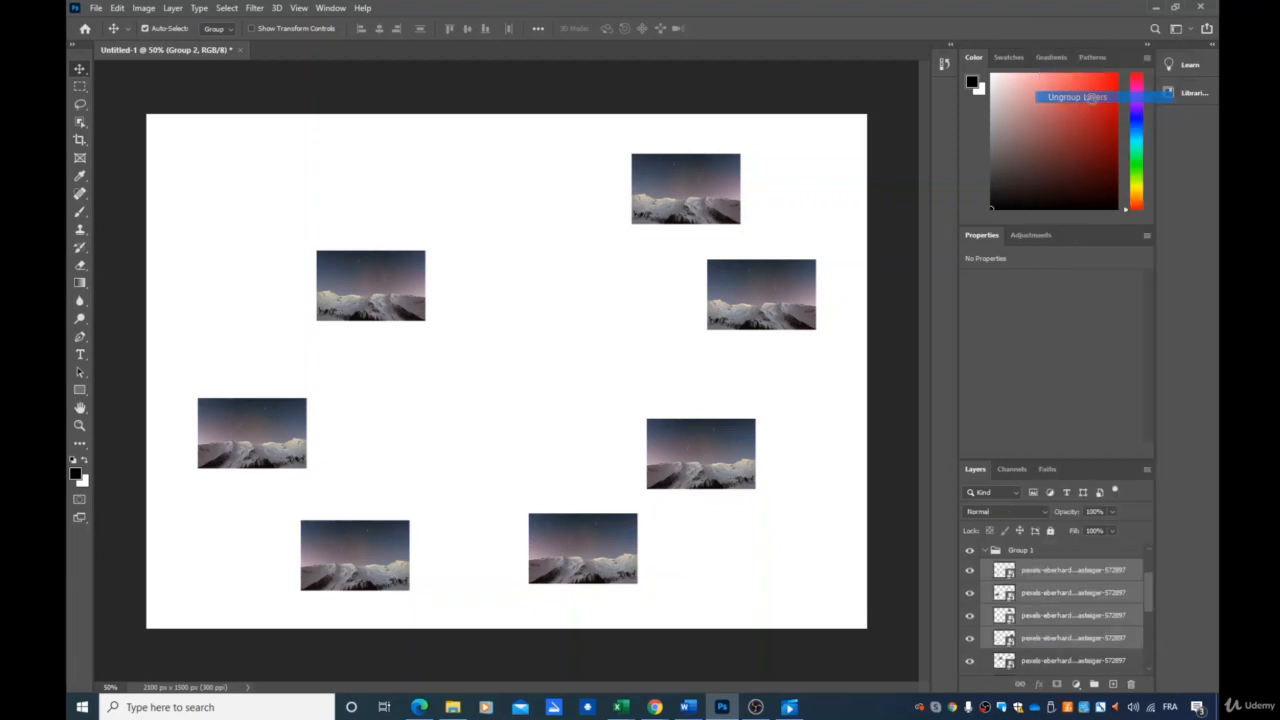
- Hide Group 1 with all its photo layers and show it again
left_click(1015, 553)
left_click(1066, 575)
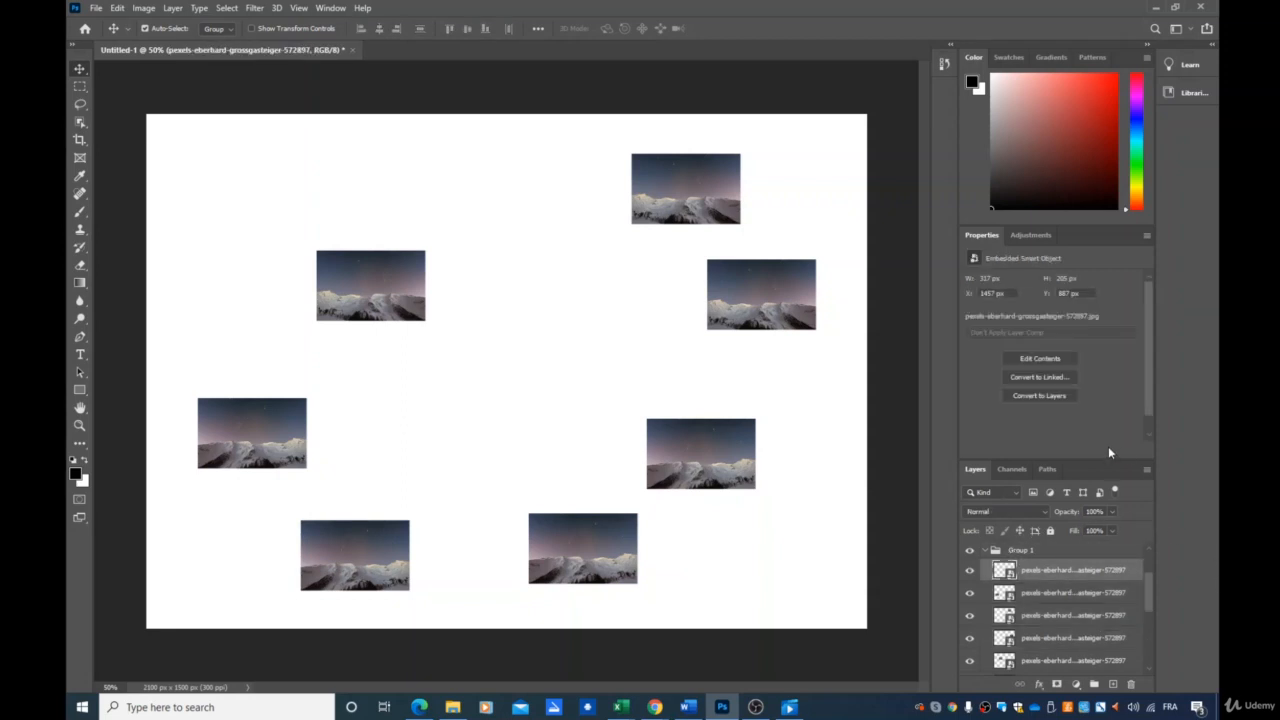
left_click(969, 550)
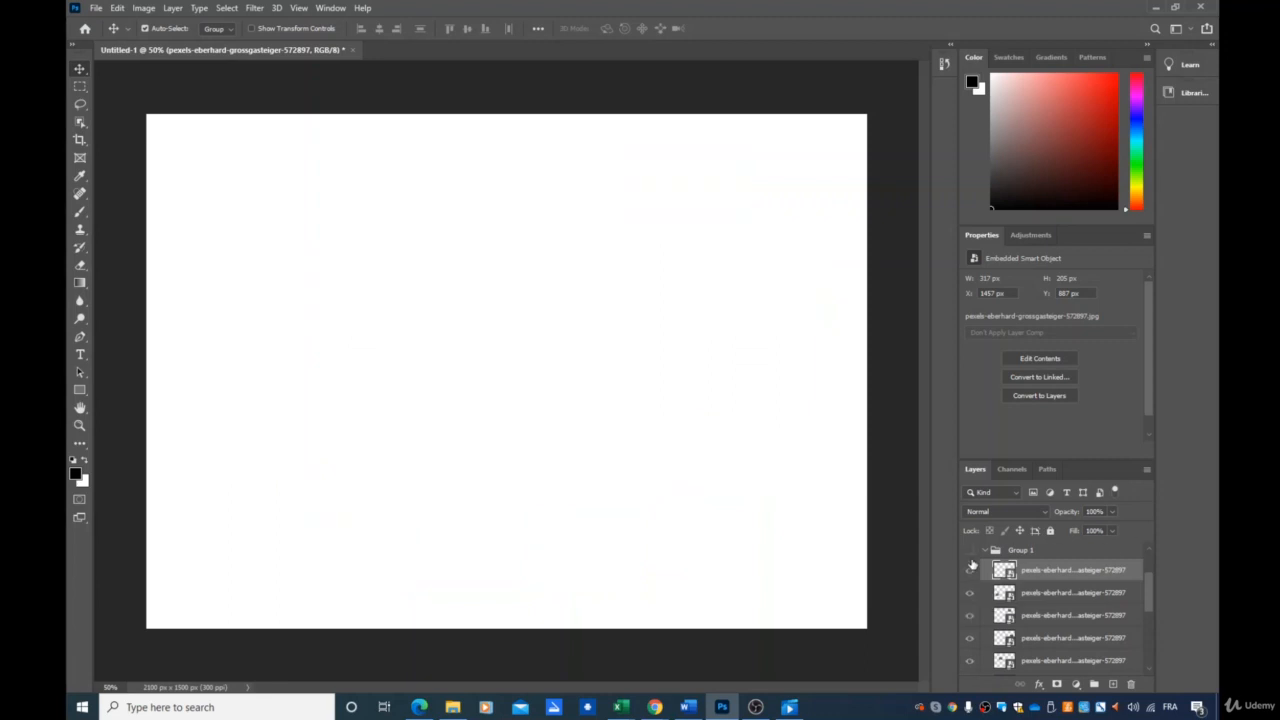
left_click(969, 550)
- Ungroup Group 1 so its photo layers stand on their own in the layer stack
left_click(1012, 551)
right_click(1010, 551)
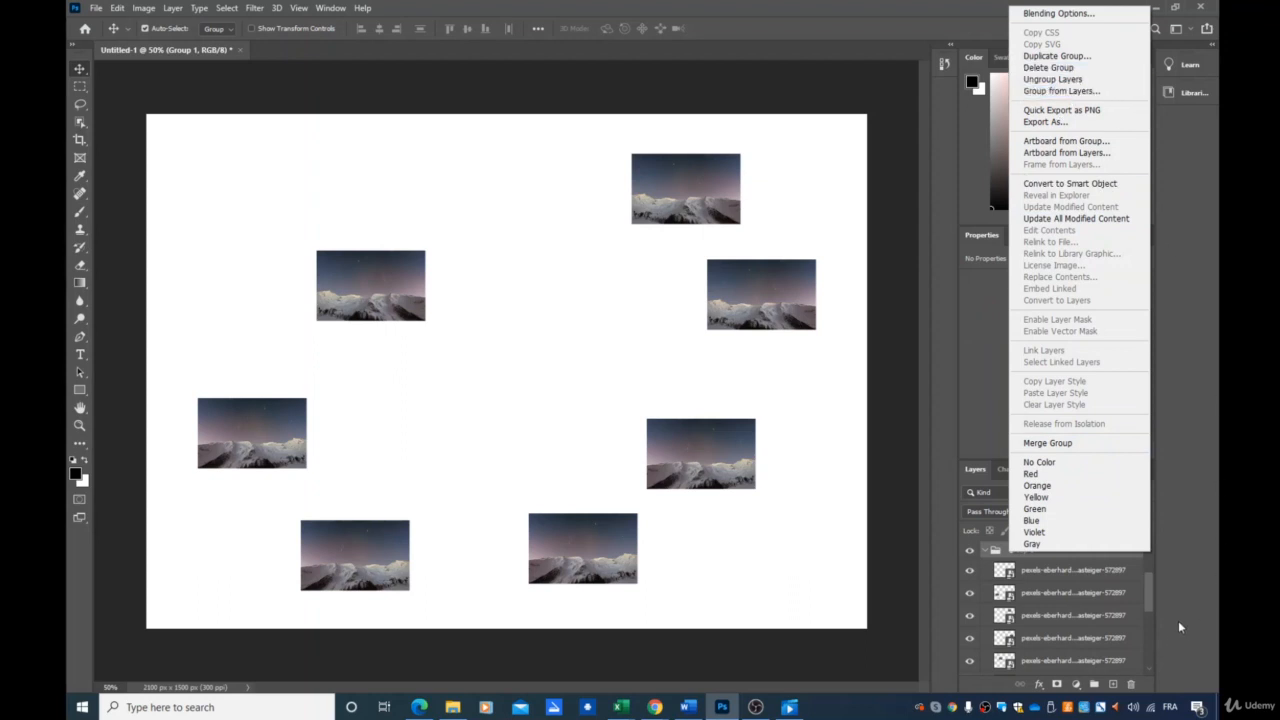
left_click(1075, 82)
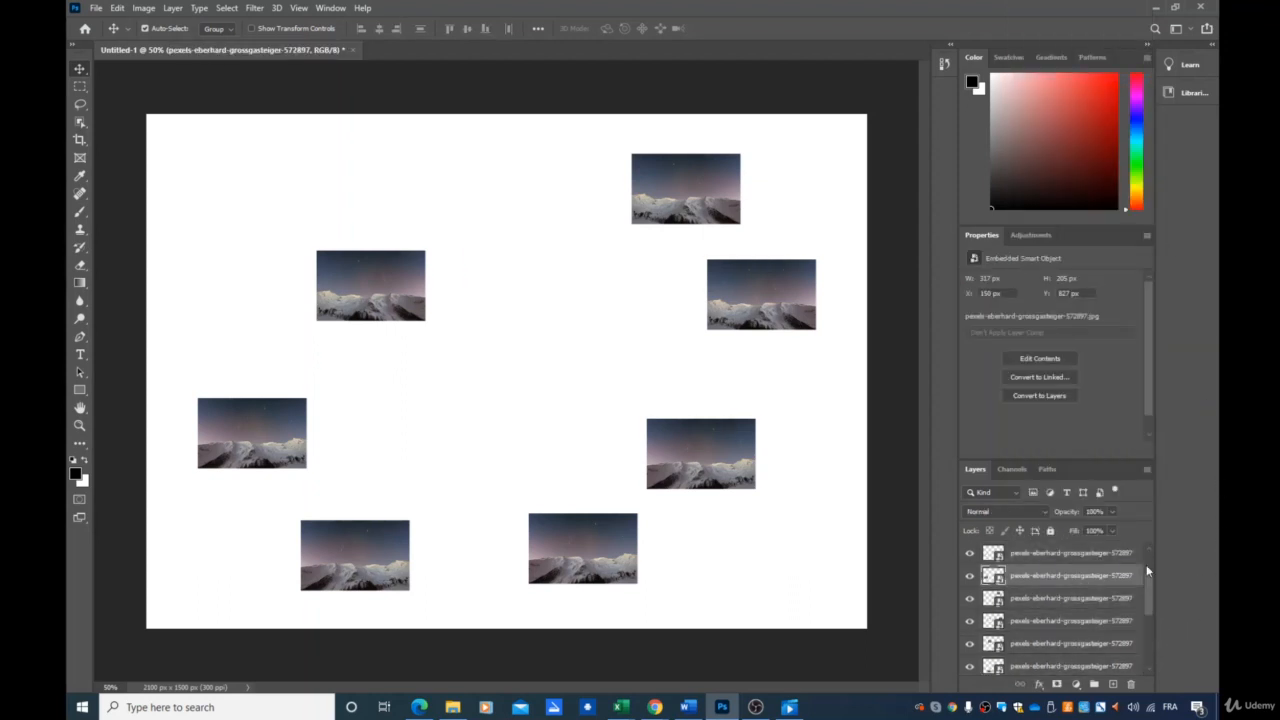
- Hide the five upper photo layers, leaving only the two photos near the canvas's lower edge visible
left_click(970, 553)
left_click(970, 576)
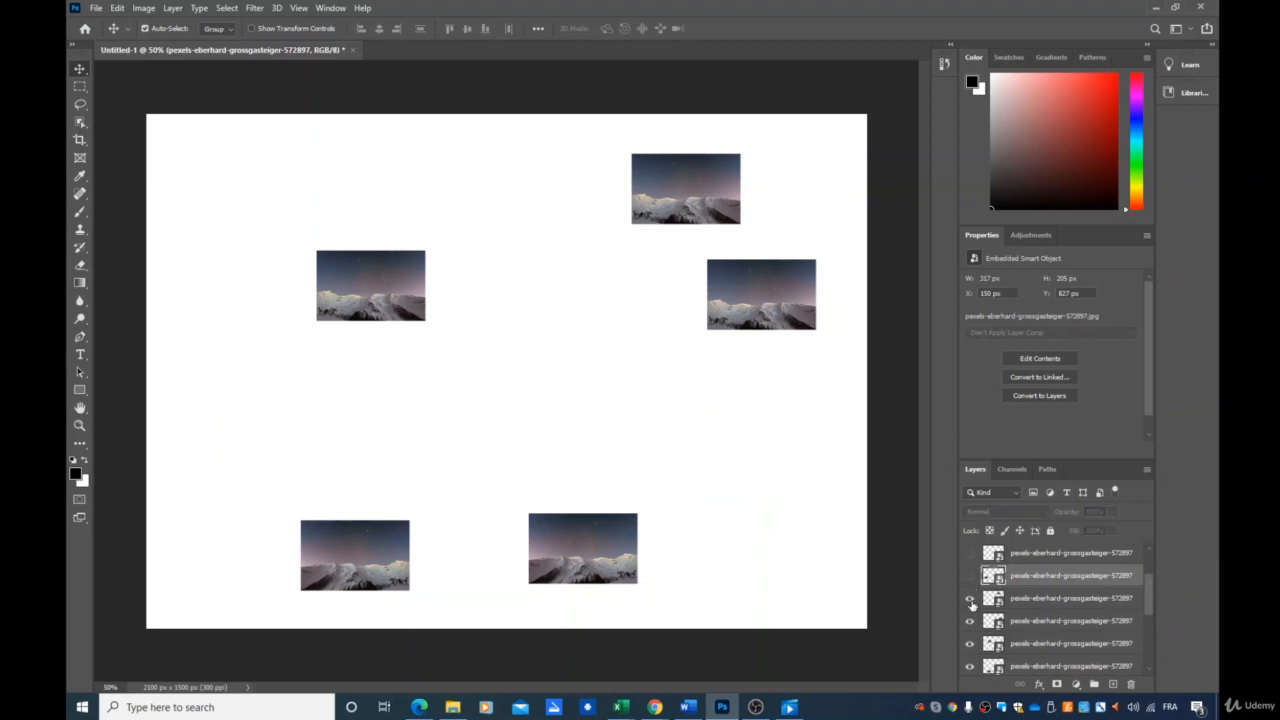
left_click(970, 598)
left_click(970, 621)
left_click(970, 643)
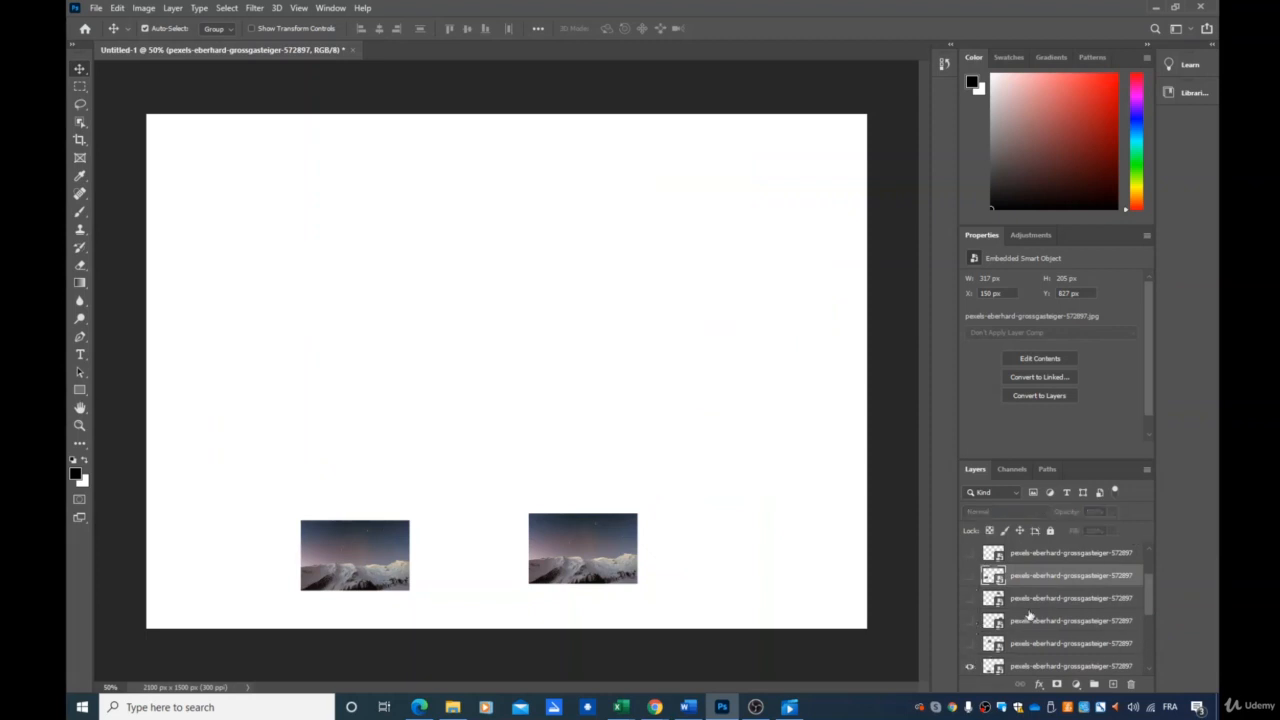
- Move the two visible photos up the canvas and place them edge to edge in one row
scroll(1105, 596, "down", 1)
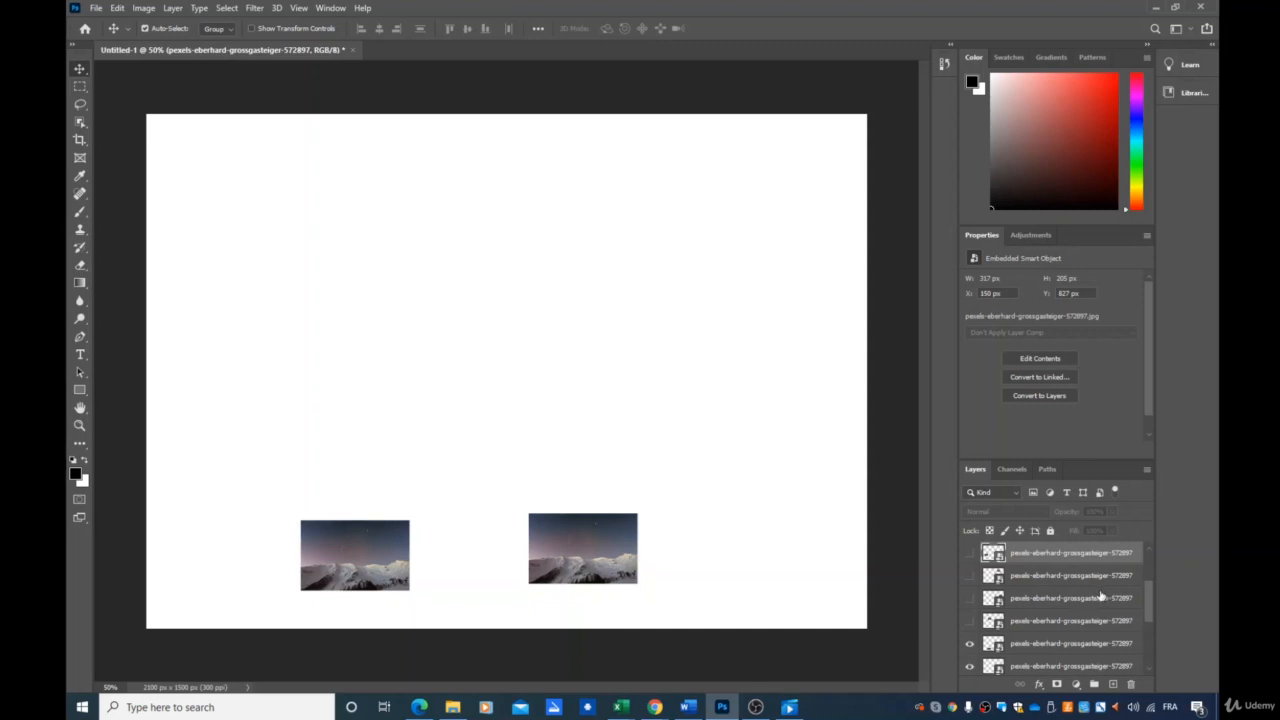
scroll(1100, 596, "down", 1)
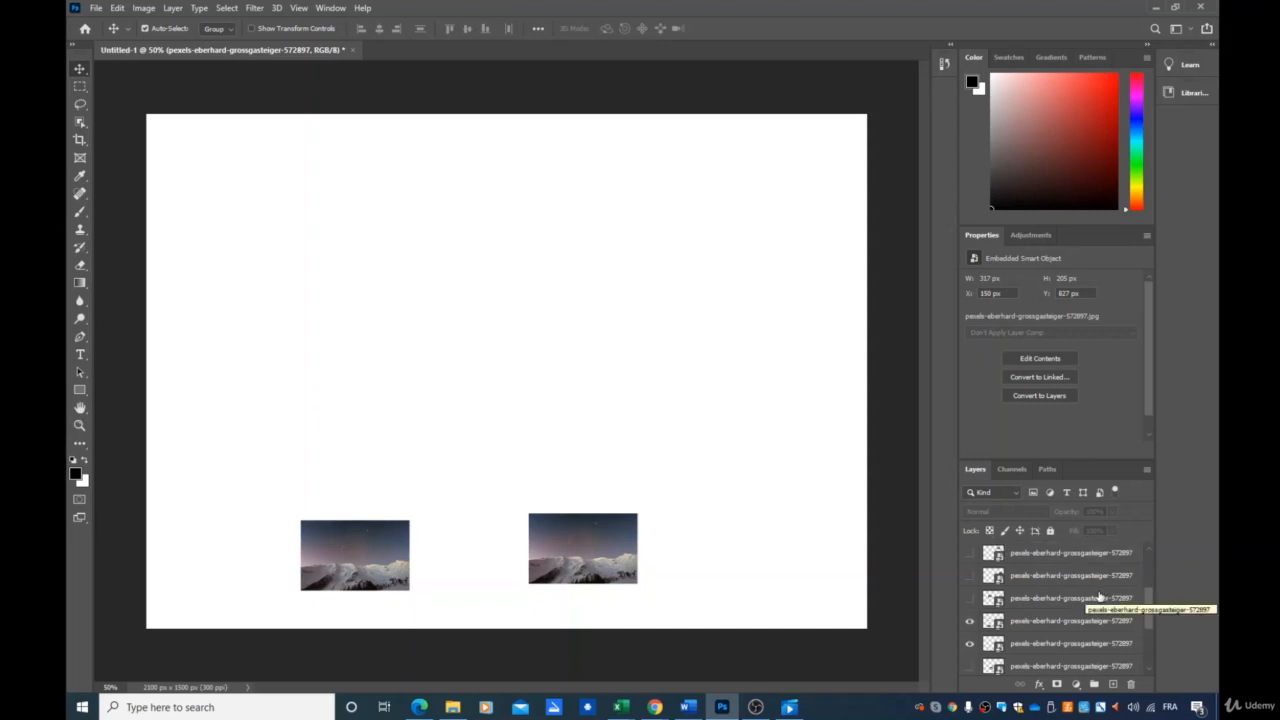
left_click_drag(390, 550, 418, 326)
left_click_drag(557, 535, 490, 335)
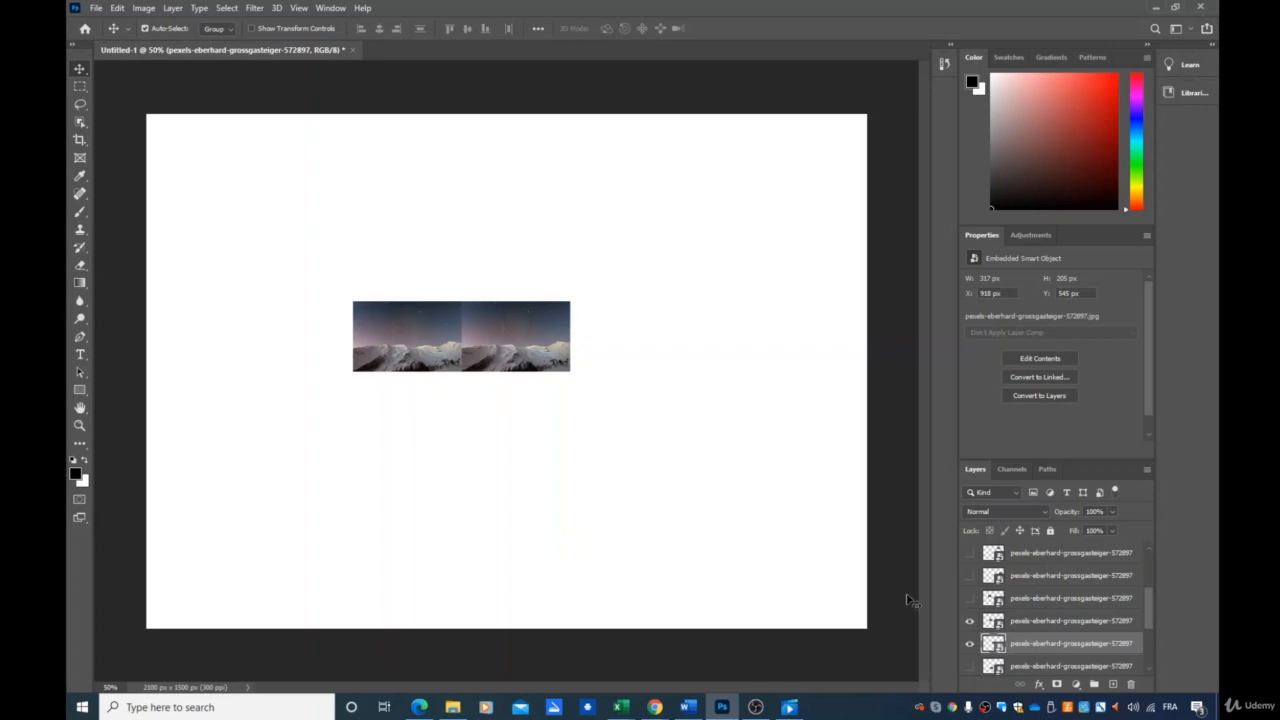
- Link the two visible photo layers and move the linked pair slightly up and to the right
left_click(1066, 624)
left_click(1046, 645, "shift")
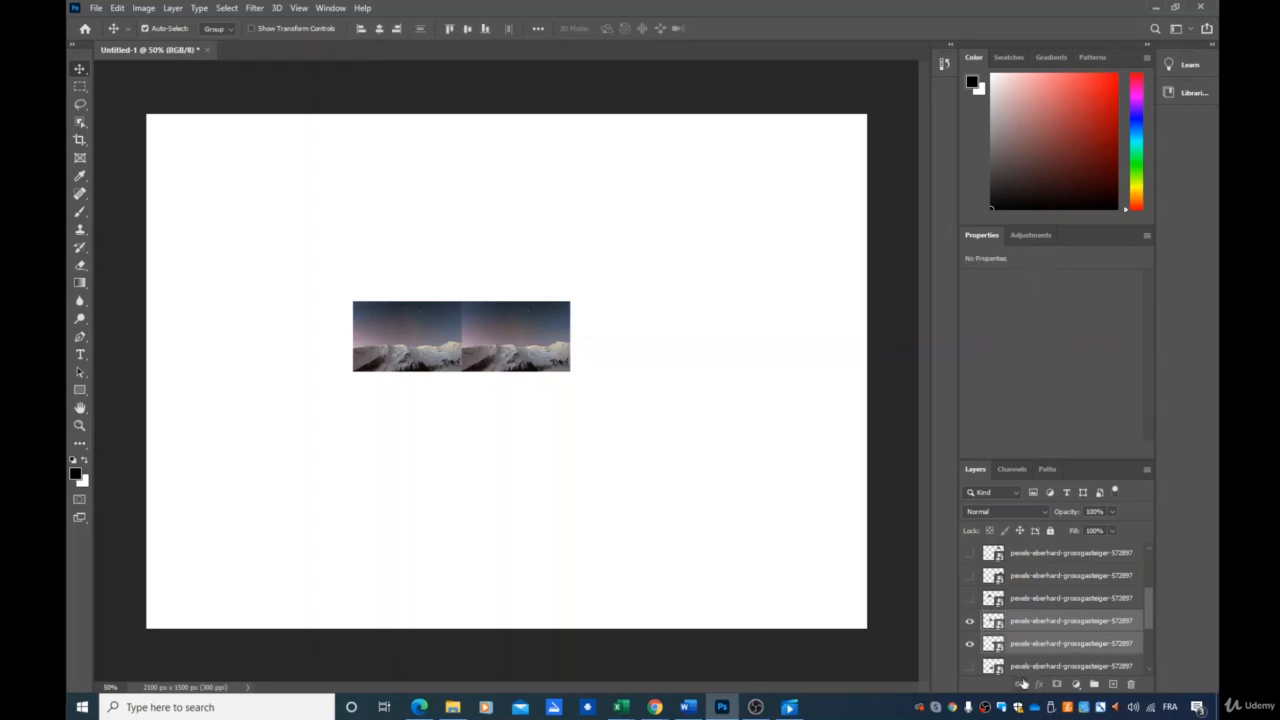
left_click(1020, 684)
mouse_move(477, 347)
left_mouse_down()
mouse_move(491, 347)
mouse_move(528, 267)
mouse_move(492, 333)
left_mouse_up()
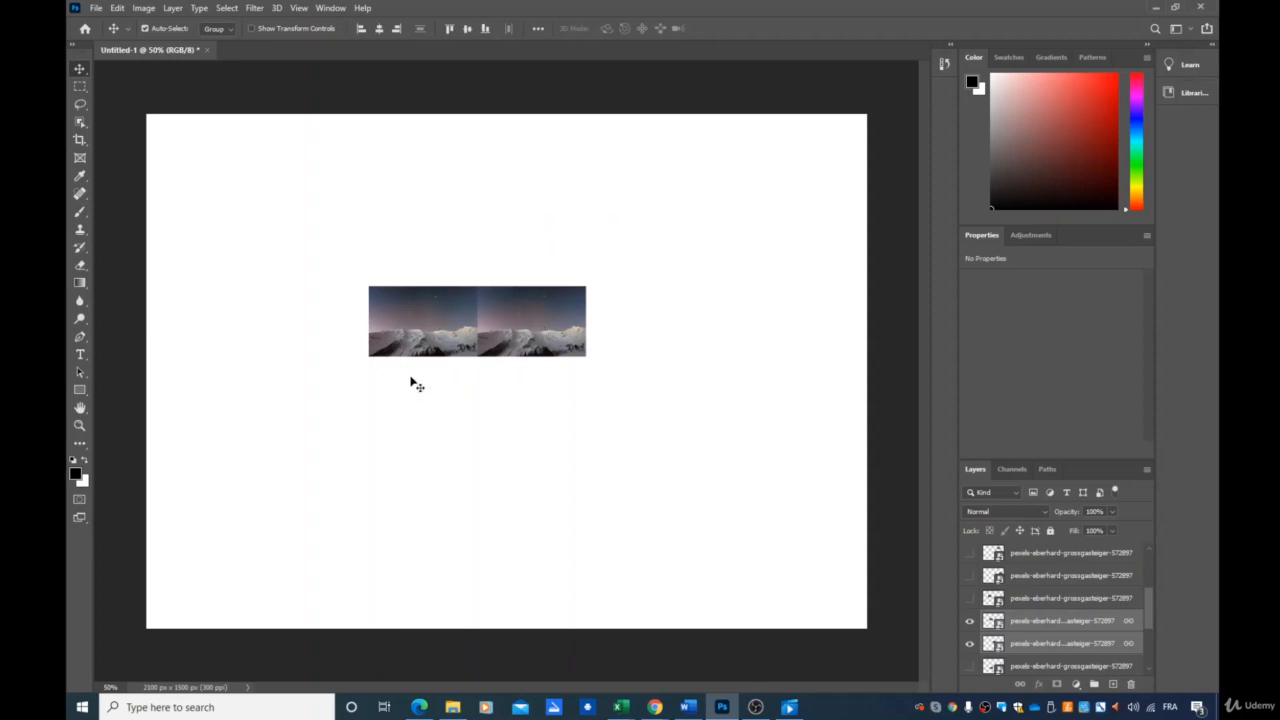
- Set Auto-Select to Layer and move the linked photo pair down the canvas
left_click(215, 28)
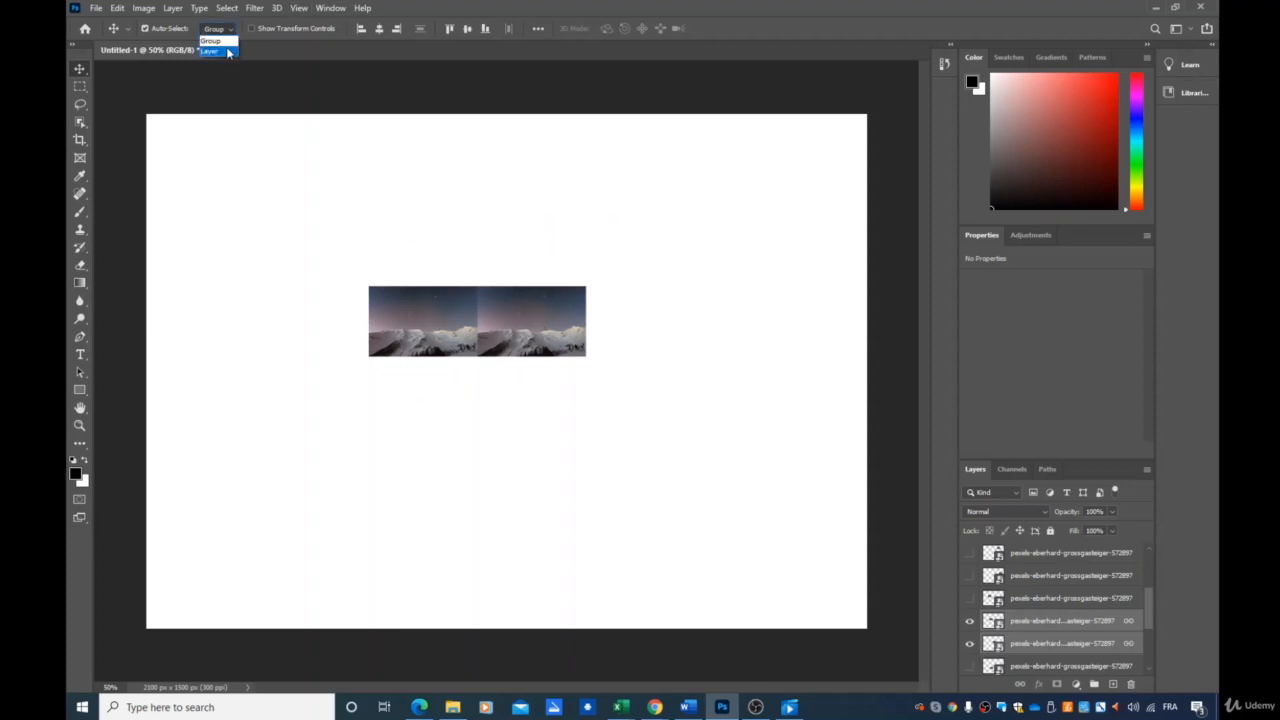
left_click(218, 42)
left_click_drag(440, 320, 411, 390)
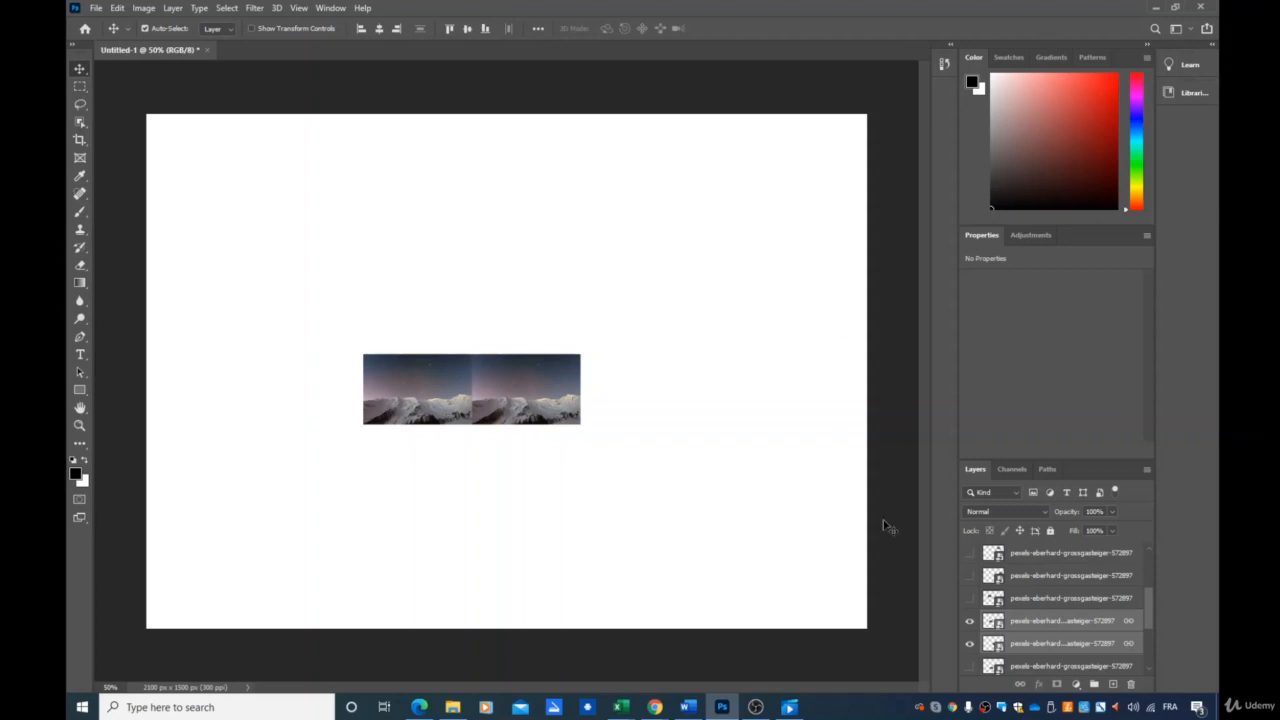
- Unlink the two side-by-side photo layers and merge them into a single layer
left_click(1021, 686)
right_click(1041, 622)
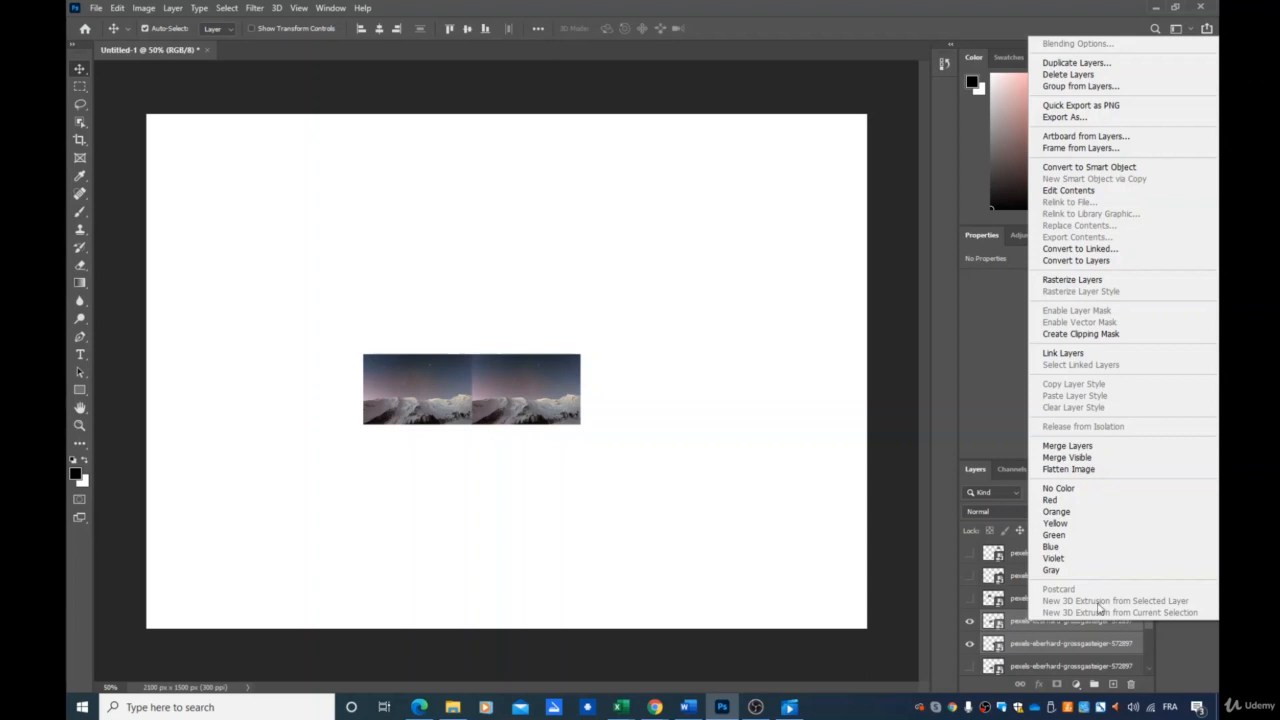
left_click(1080, 449)
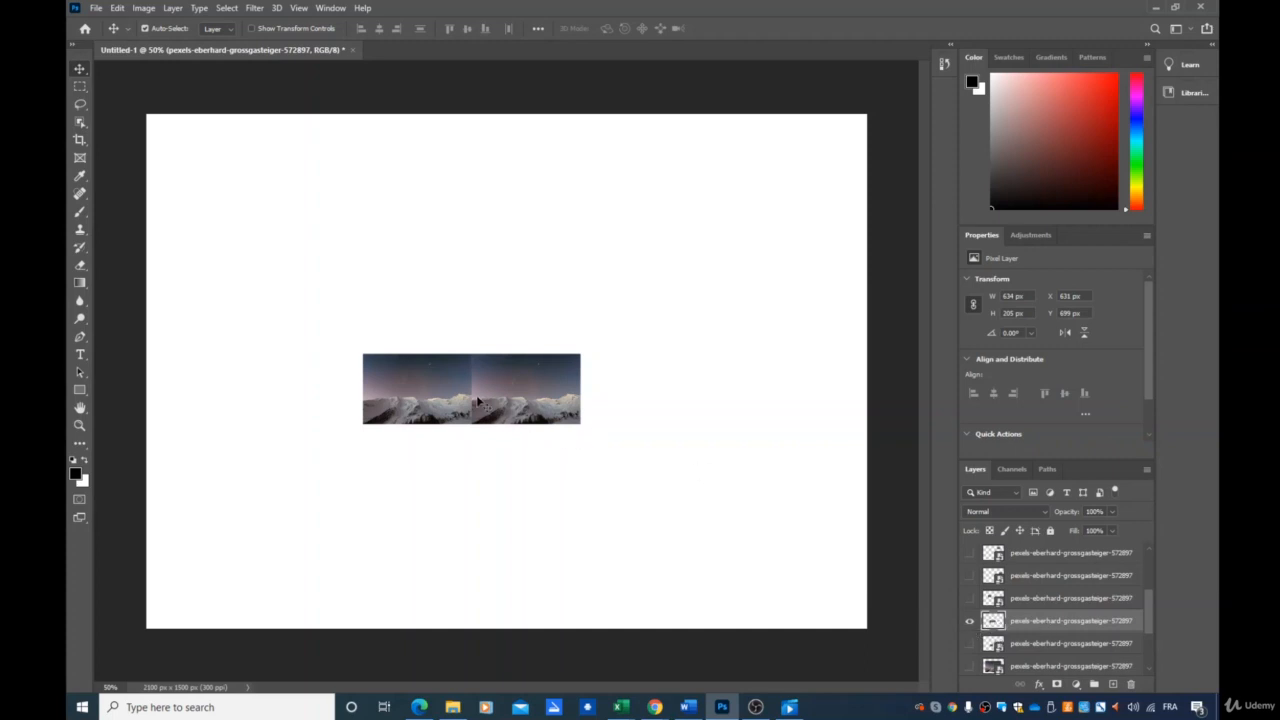
- Hide and show the merged photo layer and move it to the horizontal centre at about X 733 px, Y 585 px
mouse_move(510, 381)
left_mouse_down()
mouse_move(560, 381)
mouse_move(588, 280)
mouse_move(497, 367)
left_mouse_up()
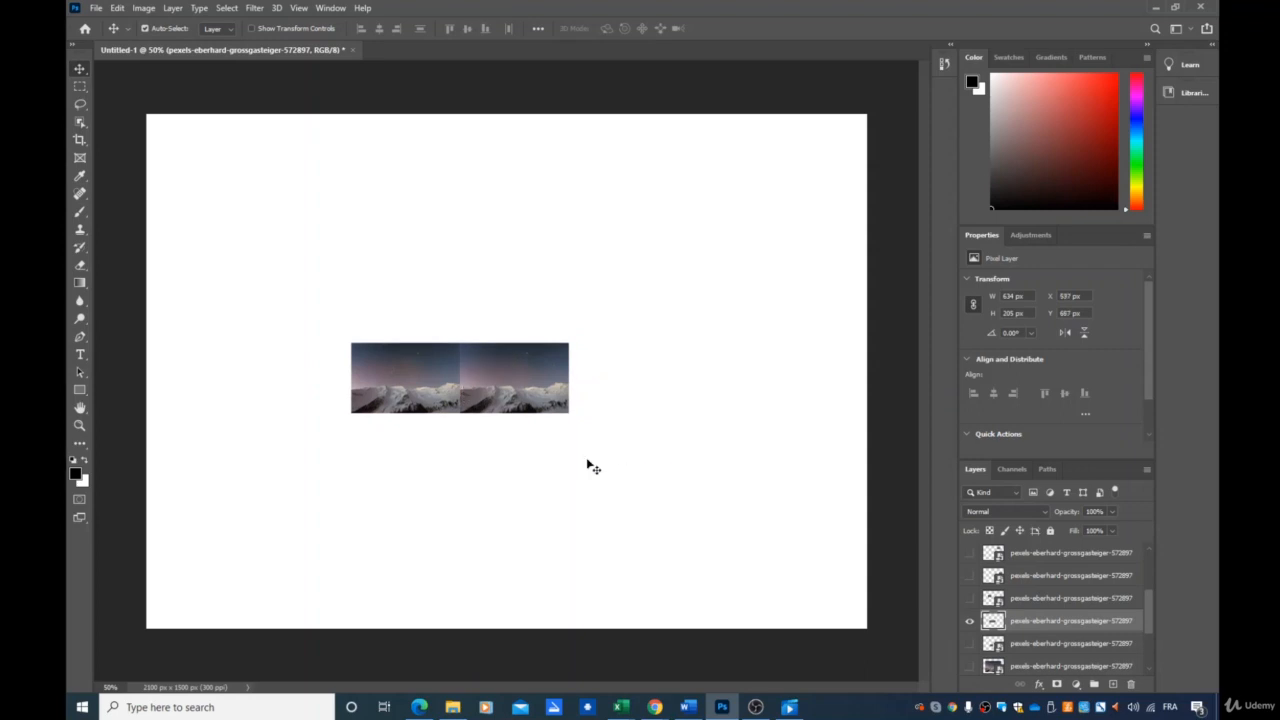
left_click(972, 623)
left_click(968, 623)
left_click(968, 623)
left_click(968, 623)
left_click_drag(453, 390, 500, 362)
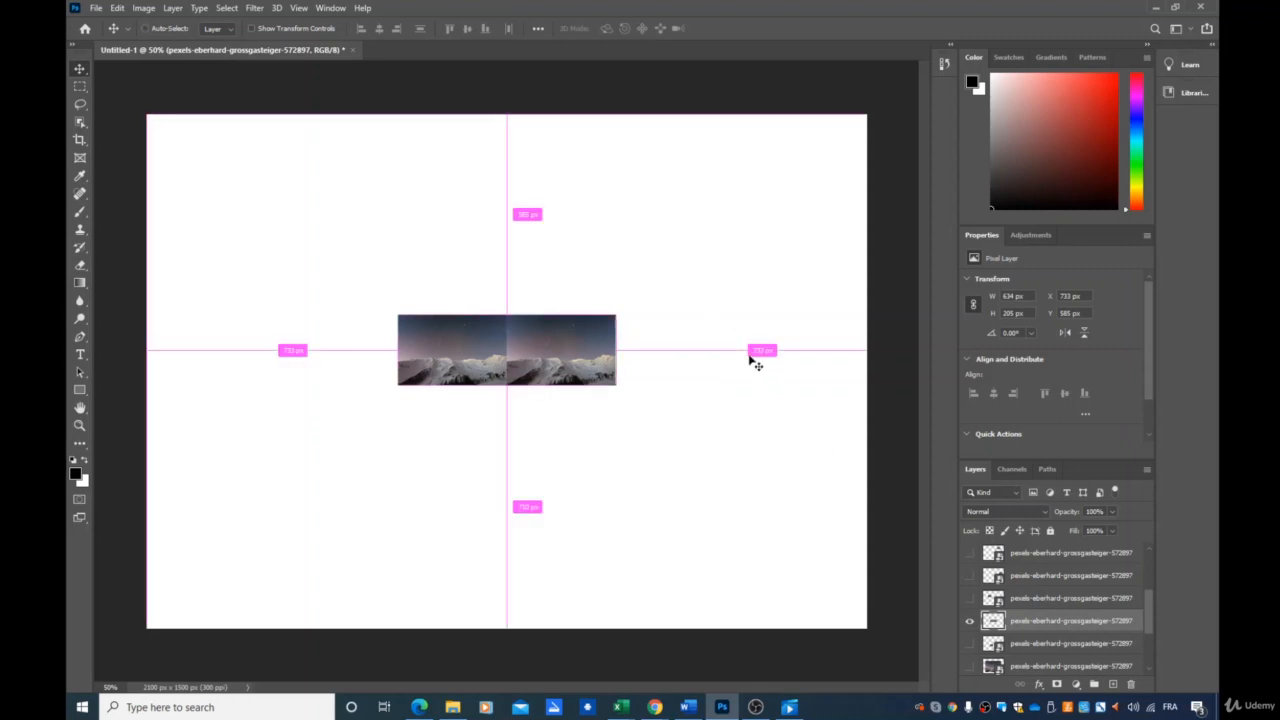
- Free-transform the merged photo, trying several sizes and positions, and scale it to about 138% in the canvas's upper half
key("ctrl+t")
left_click_drag(618, 383, 819, 615)
left_click_drag(697, 430, 479, 245)
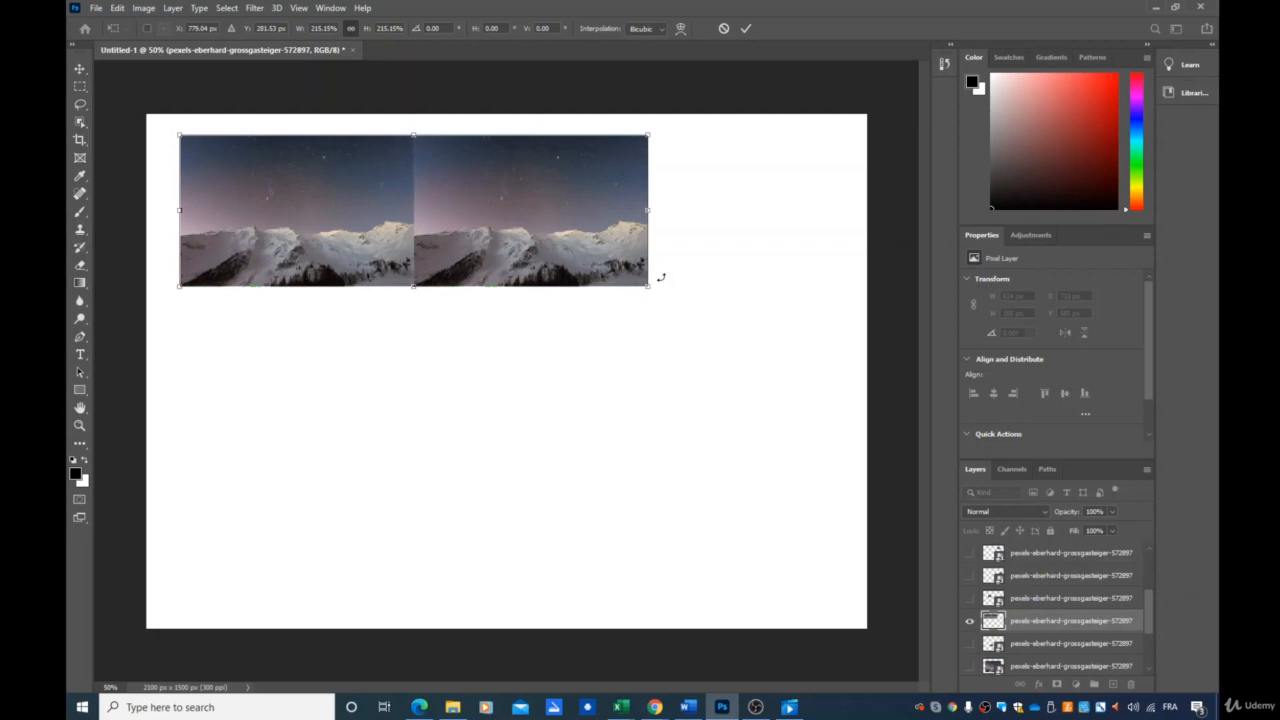
left_click_drag(649, 287, 838, 526)
left_click_drag(517, 199, 490, 295)
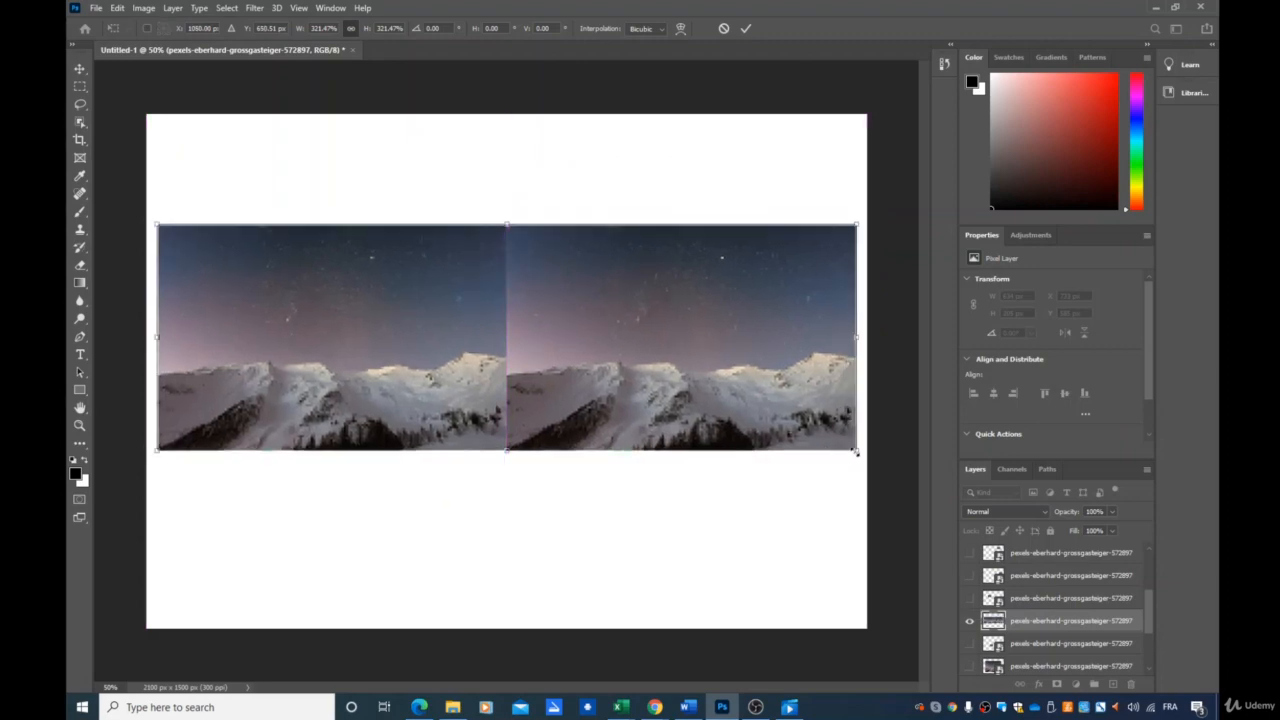
left_click_drag(857, 451, 526, 258)
left_click_drag(415, 261, 559, 263)
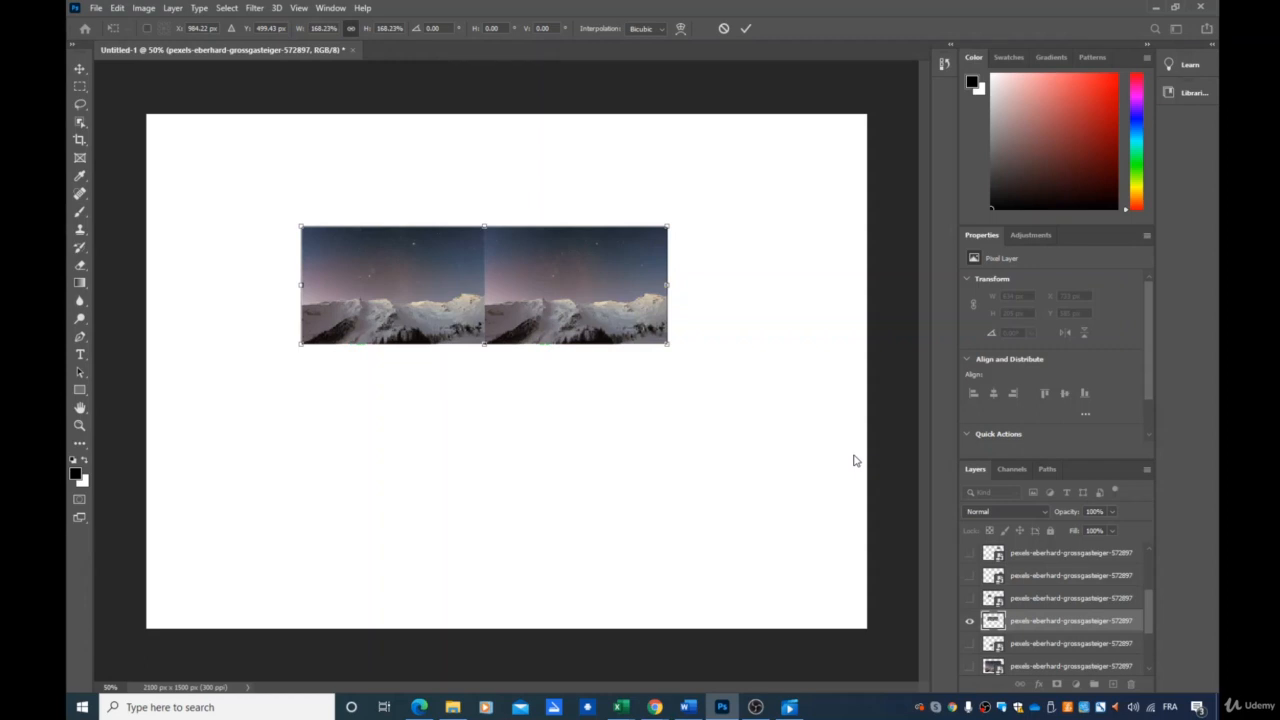
left_click_drag(668, 344, 602, 323)
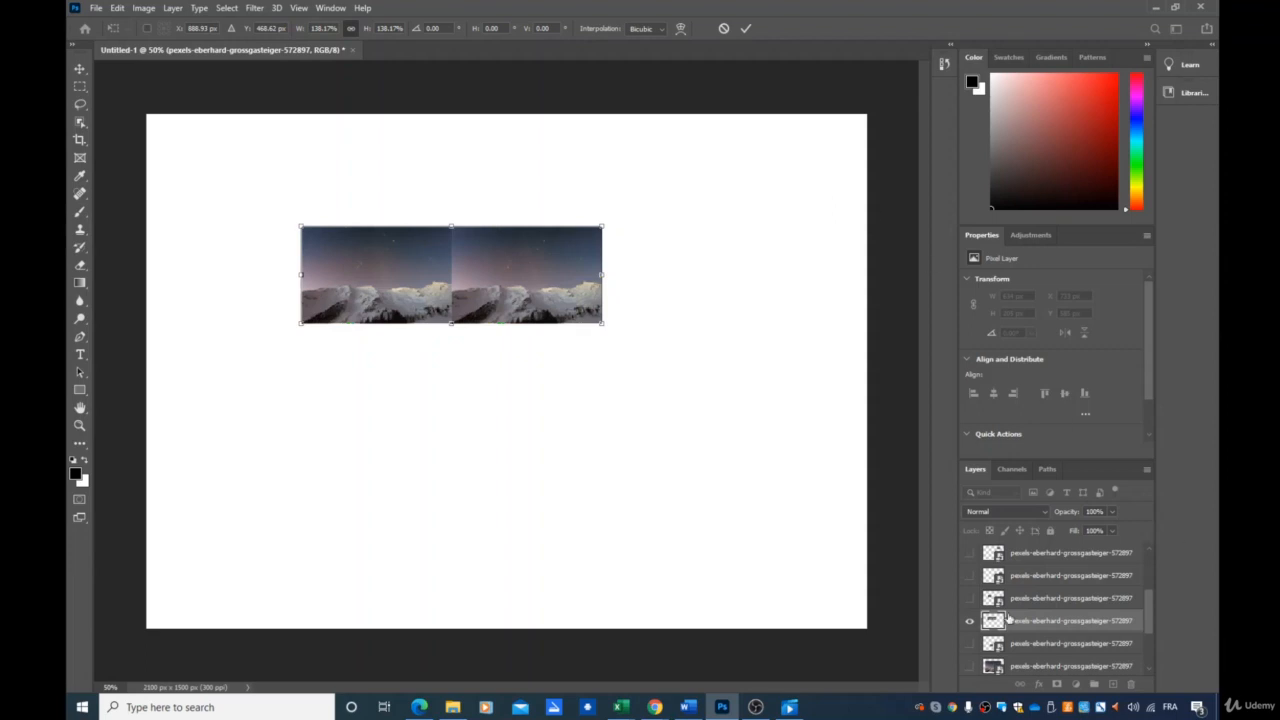
- Show the two hidden photo layers above the merged one's hidden neighbour and place them edge to edge below the merged photo
left_click(969, 553)
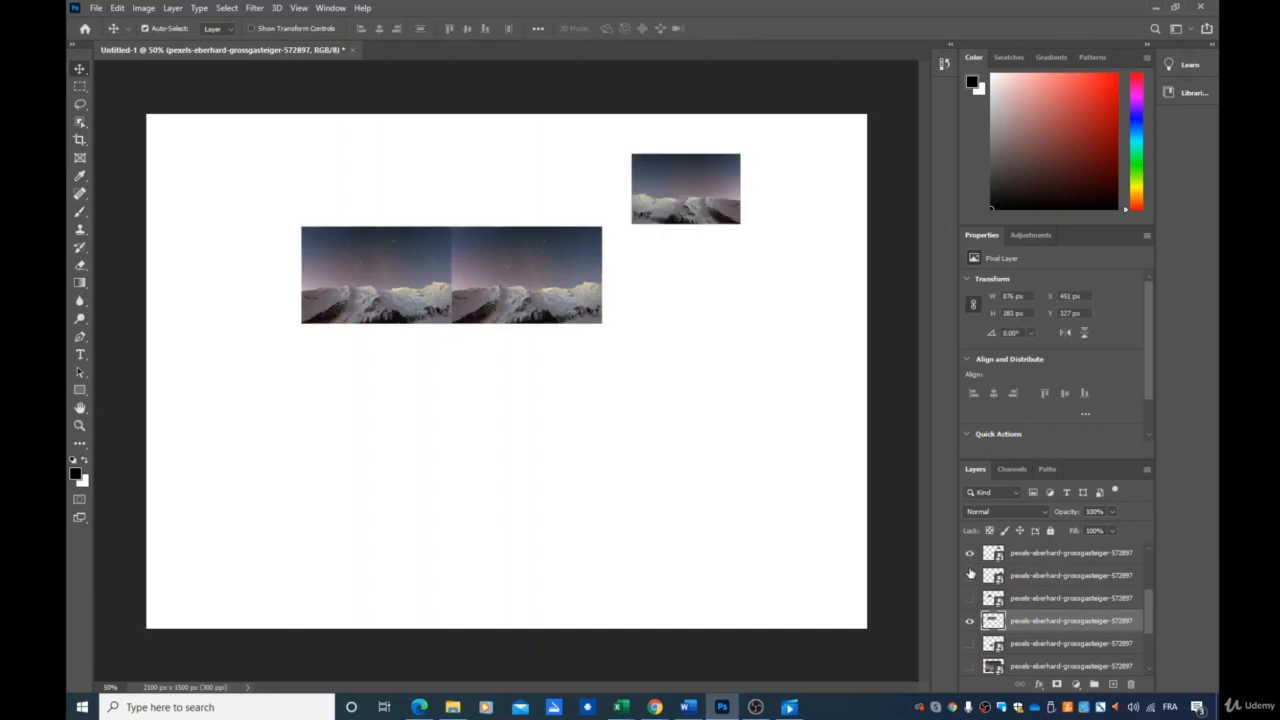
left_click(969, 575)
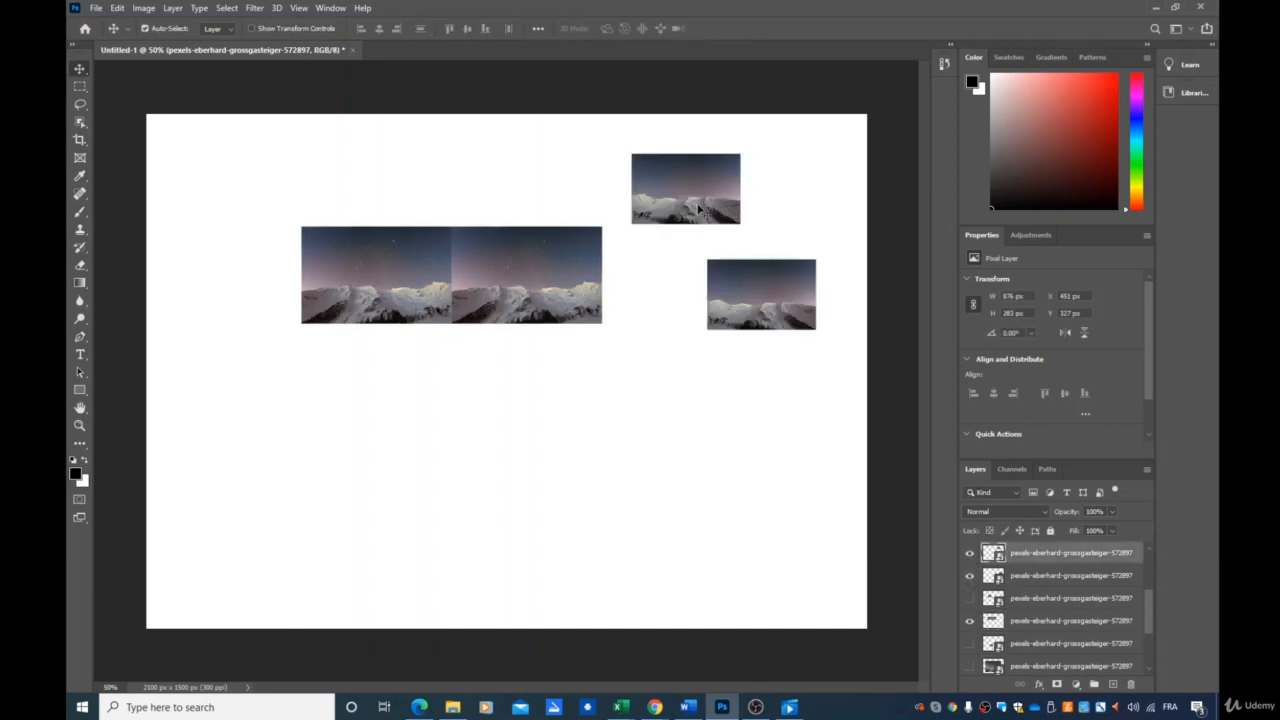
left_click_drag(700, 204, 677, 310)
left_click_drag(598, 419, 450, 411)
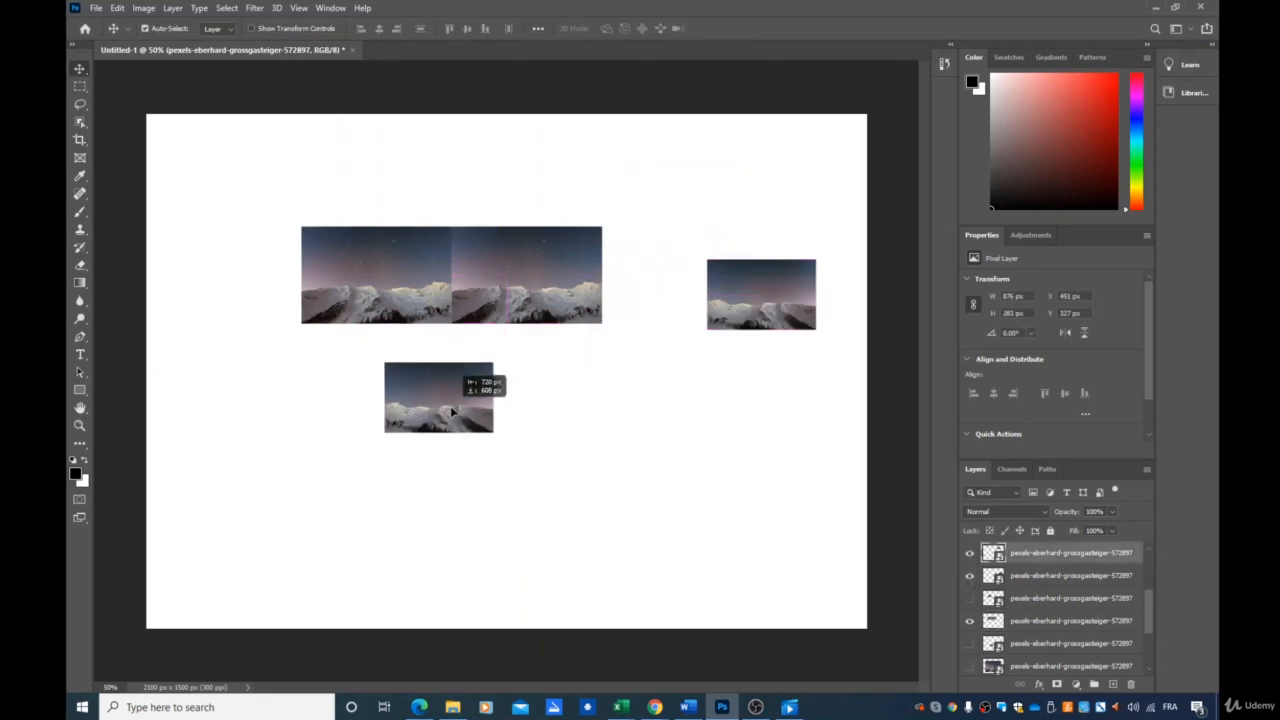
left_click_drag(778, 309, 578, 414)
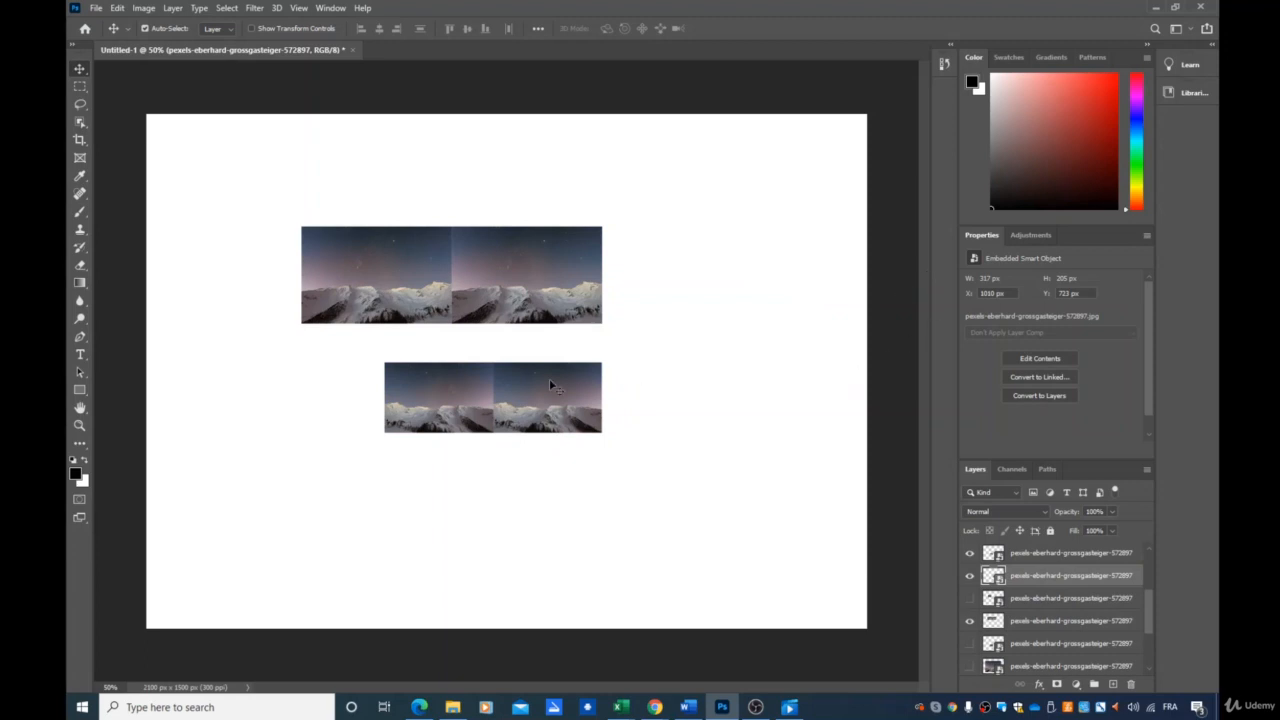
mouse_move(436, 406)
left_mouse_down()
mouse_move(372, 405)
mouse_move(436, 405)
mouse_move(423, 403)
left_mouse_up()
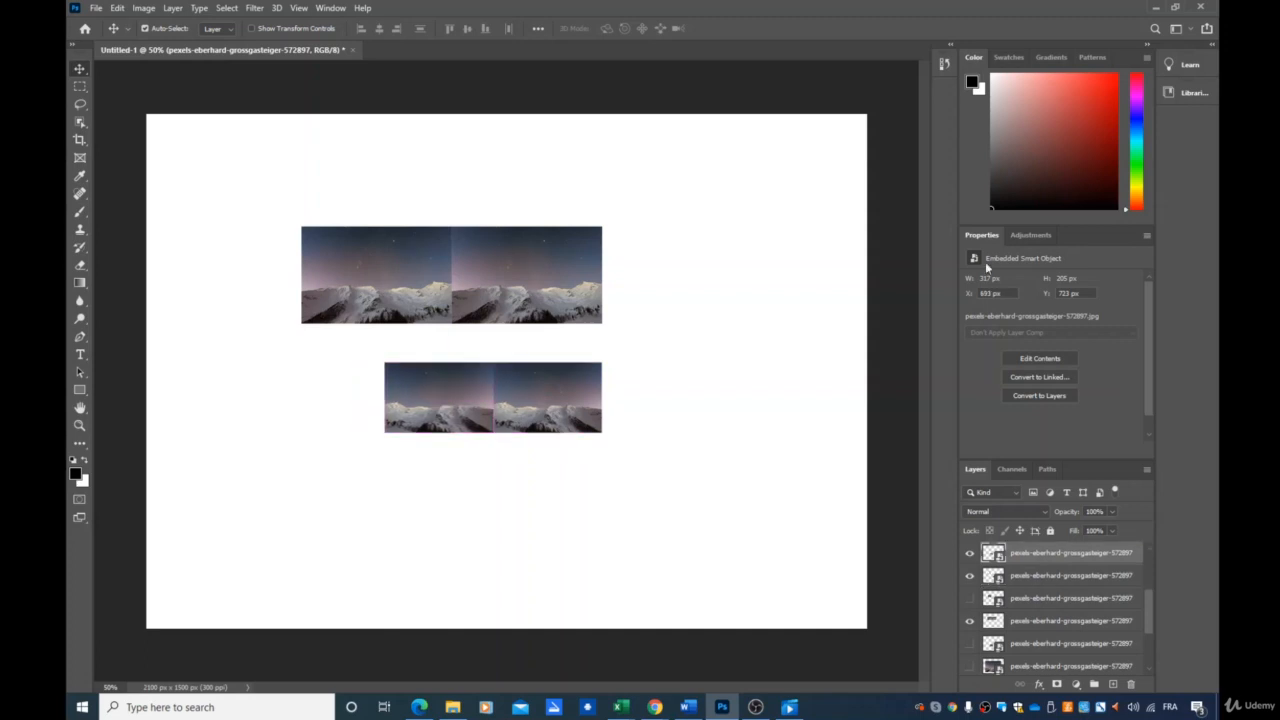